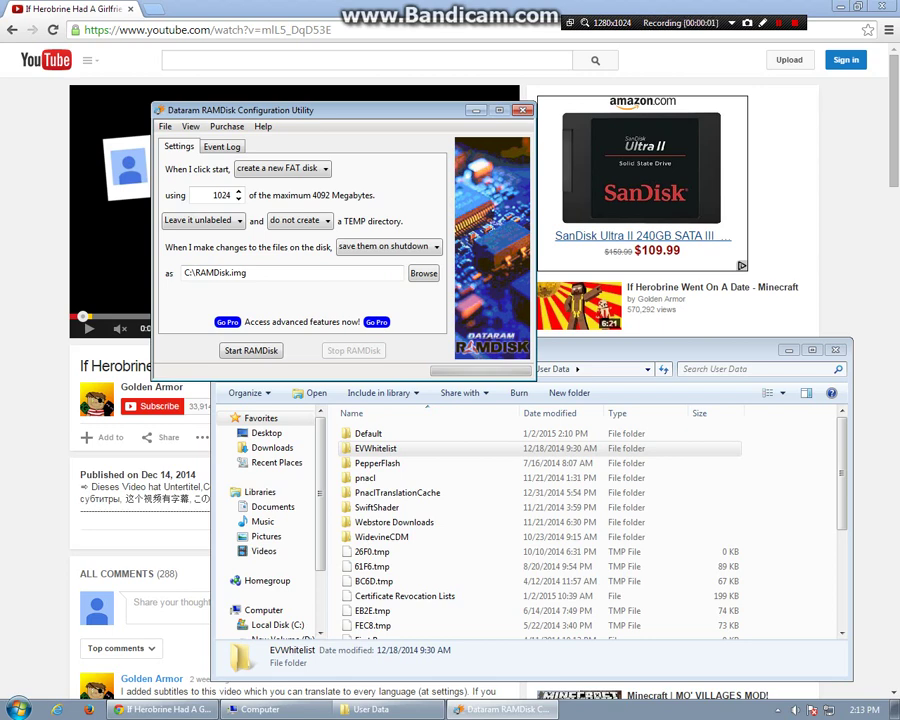
Browse the related Minecraft videos on YouTube, return to If Herobrine Had A Girlfriend, and pause it
{"action": "left_click_drag", "start_coordinate": [345, 110], "coordinate": [499, 204]}
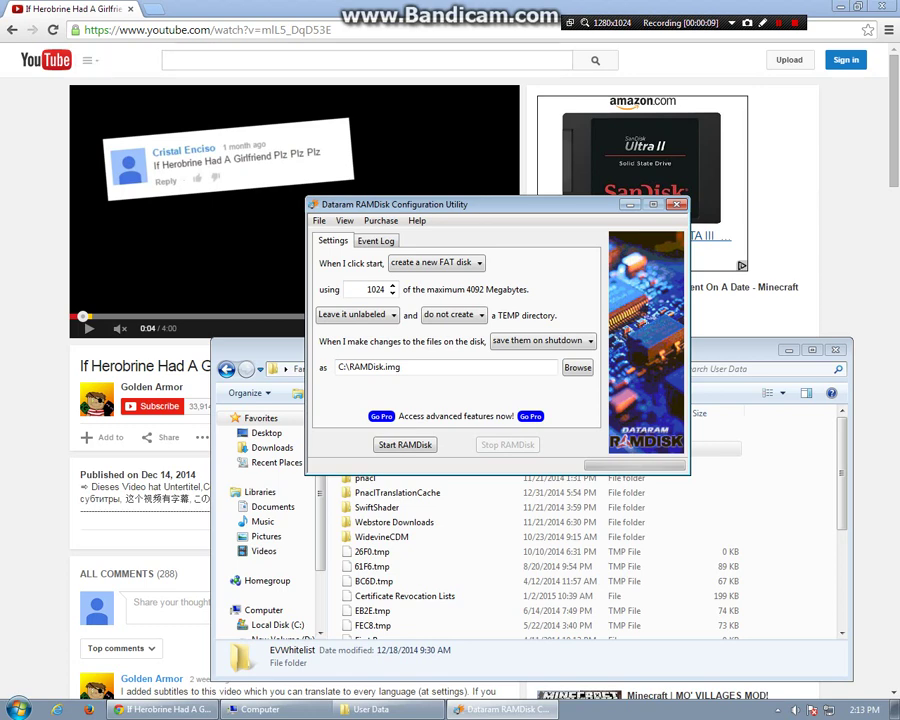
{"action": "left_click", "coordinate": [784, 180]}
{"action": "left_click", "coordinate": [697, 404]}
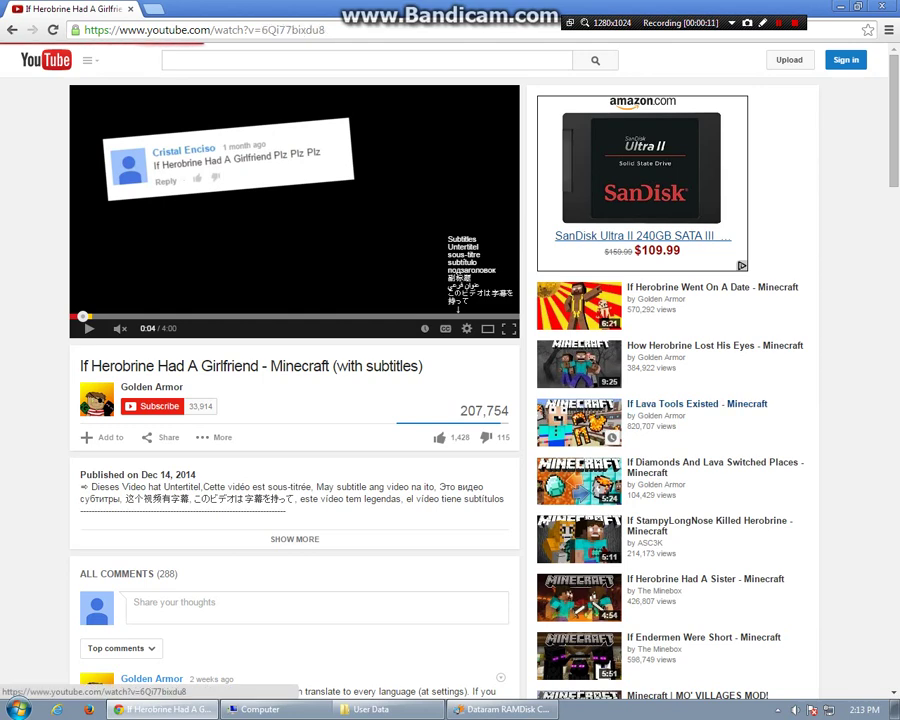
{"action": "left_click", "coordinate": [690, 448]}
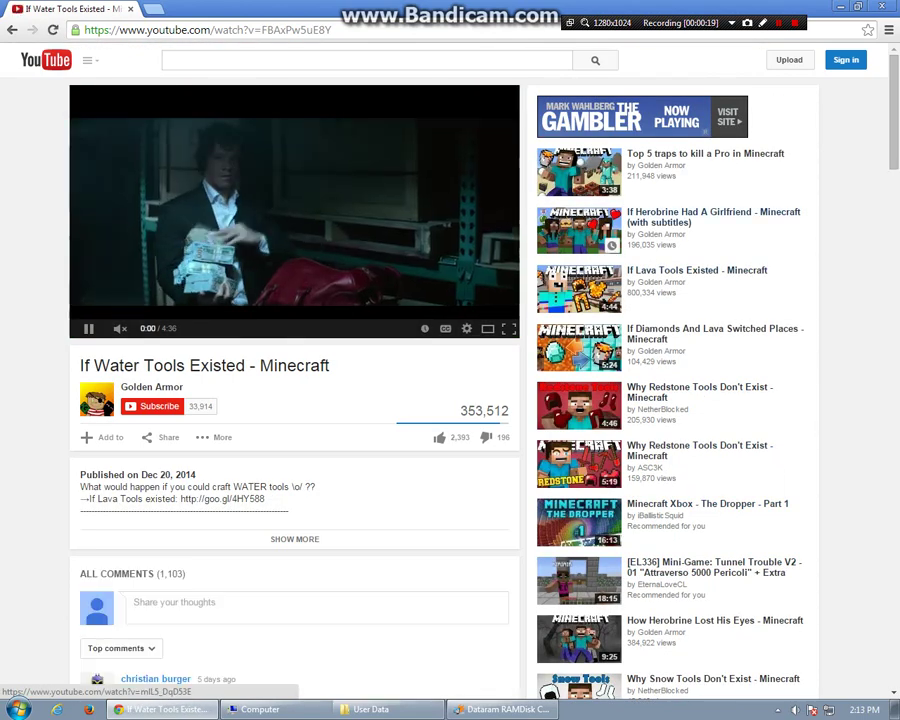
{"action": "left_click", "coordinate": [690, 226]}
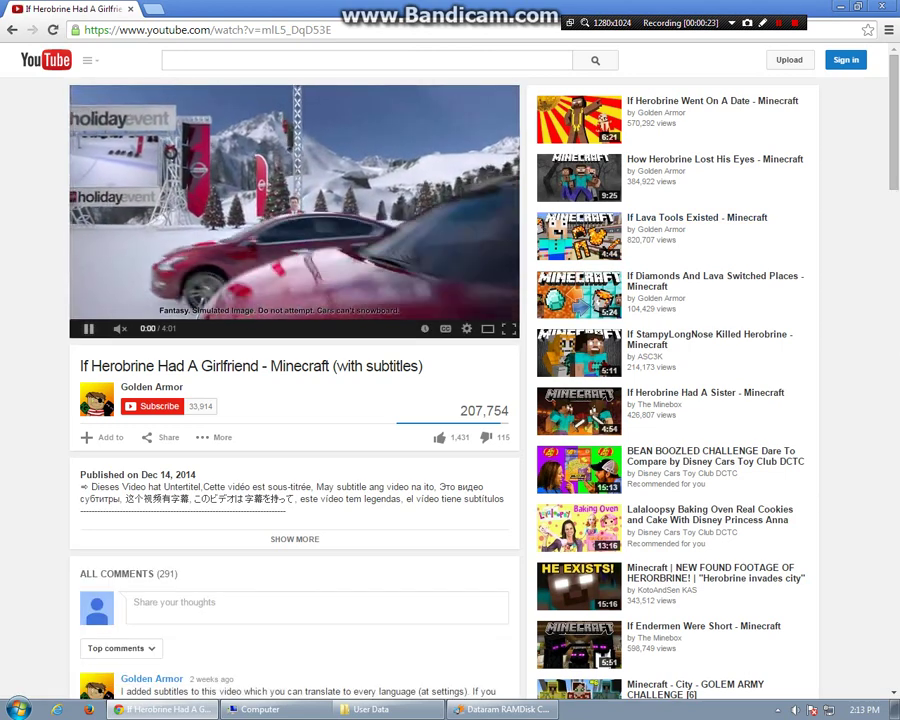
{"action": "key", "text": "space"}
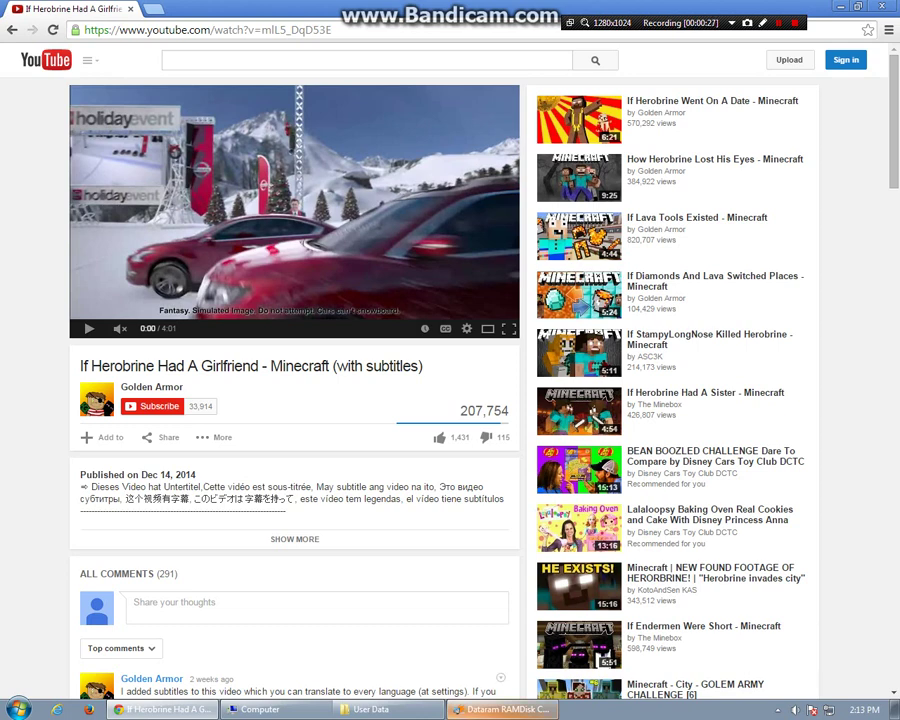
Switch to the Dataram RAMDisk Configuration Utility and reposition its window over the browser
{"action": "mouse_move", "coordinate": [497, 709]}
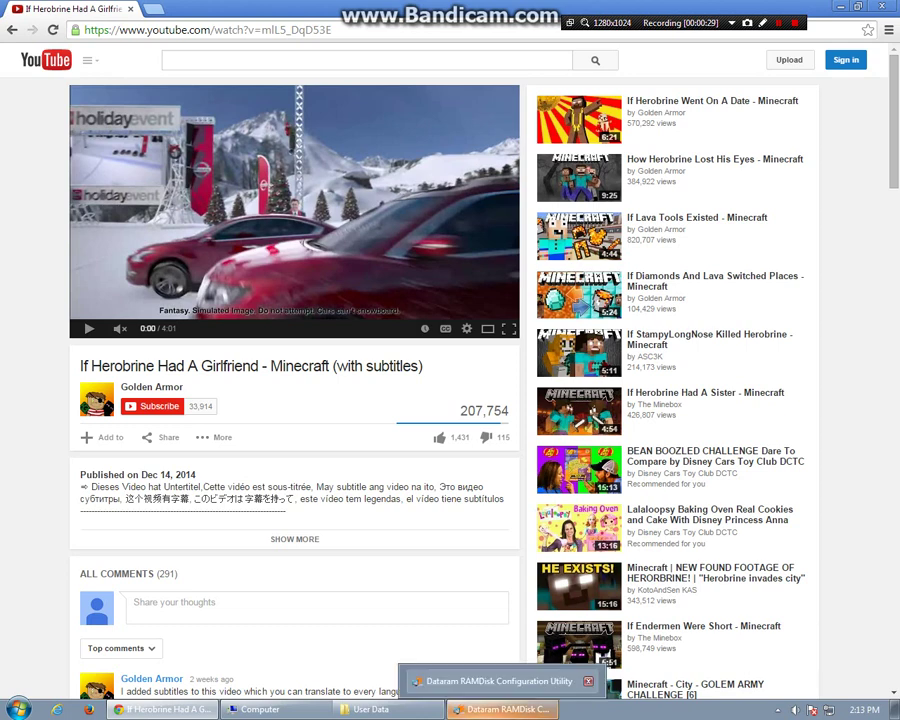
{"action": "left_click", "coordinate": [497, 709]}
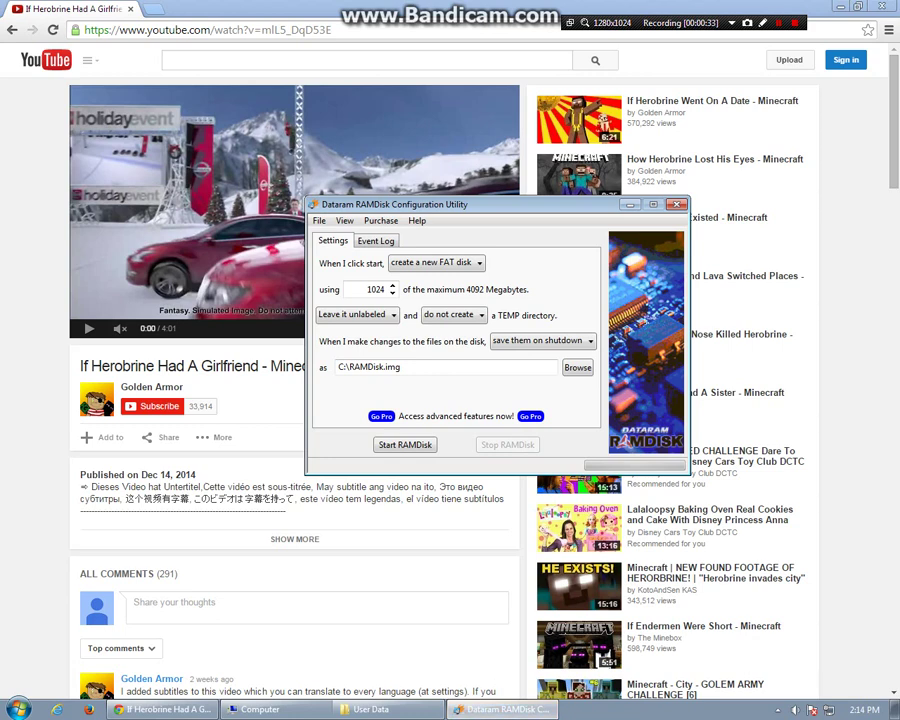
{"action": "left_click_drag", "start_coordinate": [520, 204], "coordinate": [450, 217]}
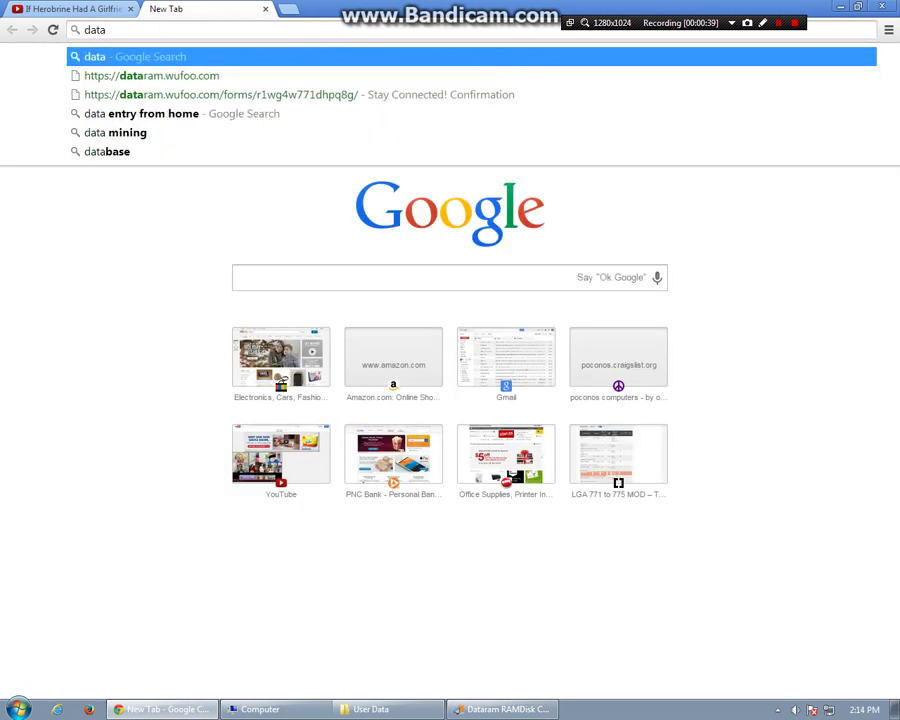
Search Google for ramdisk in a new browser tab and open Dataram's RAMDisk page at its Downloads & Purchases section
{"action": "key", "text": "Down"}
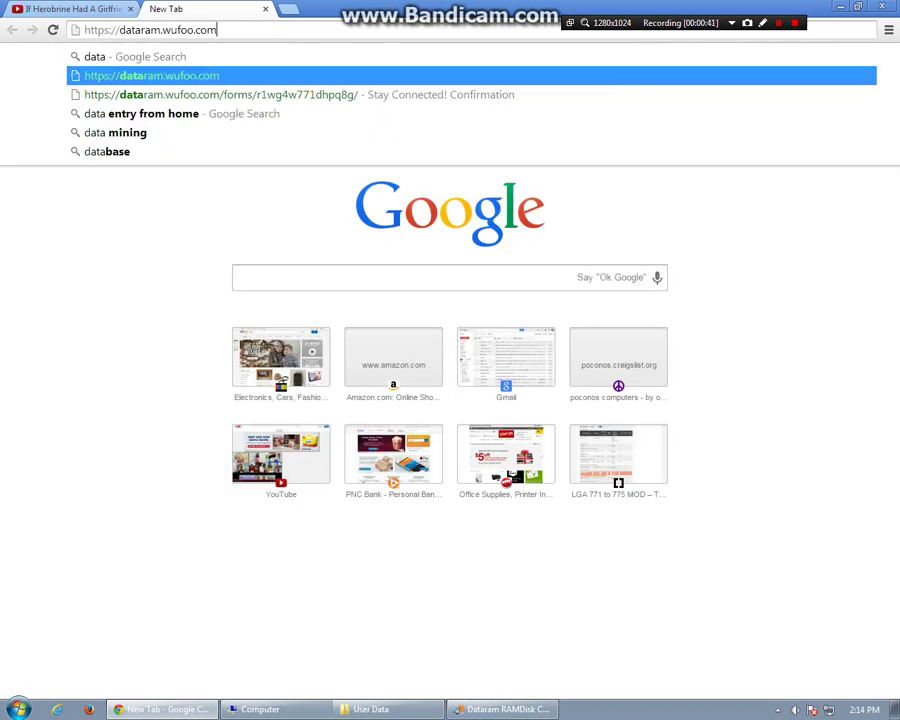
{"action": "key", "text": "Return"}
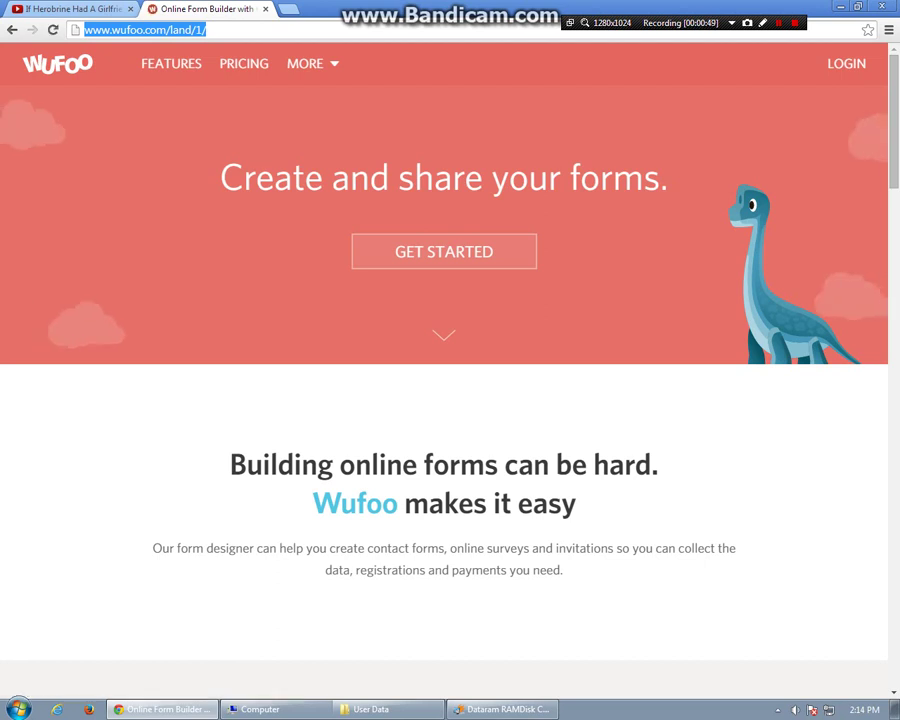
{"action": "type", "text": "ramn"}
{"action": "key", "text": "BackSpace"}
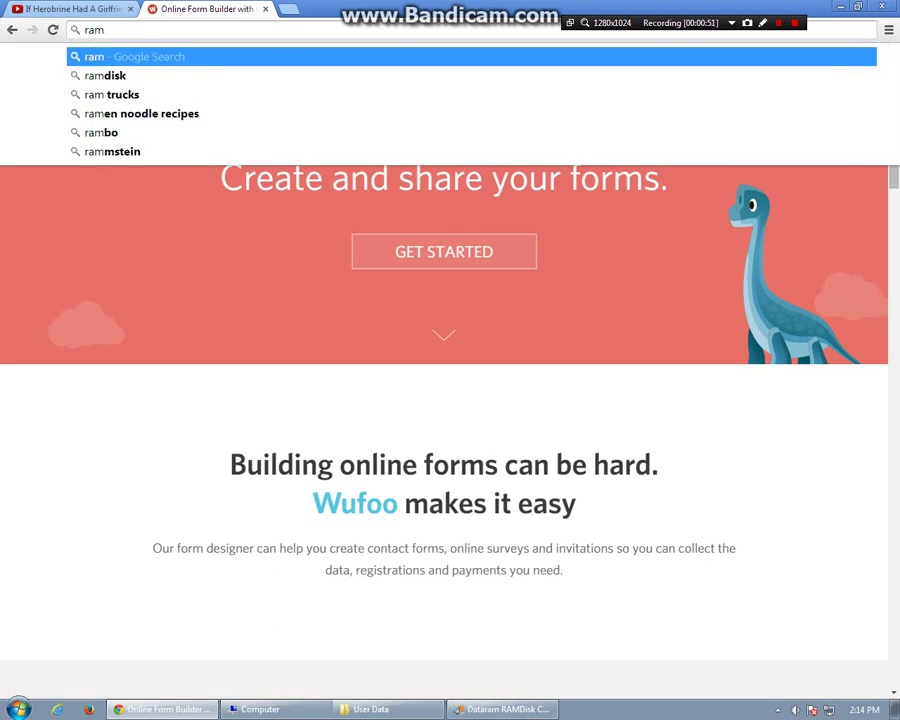
{"action": "type", "text": "disk"}
{"action": "key", "text": "Return"}
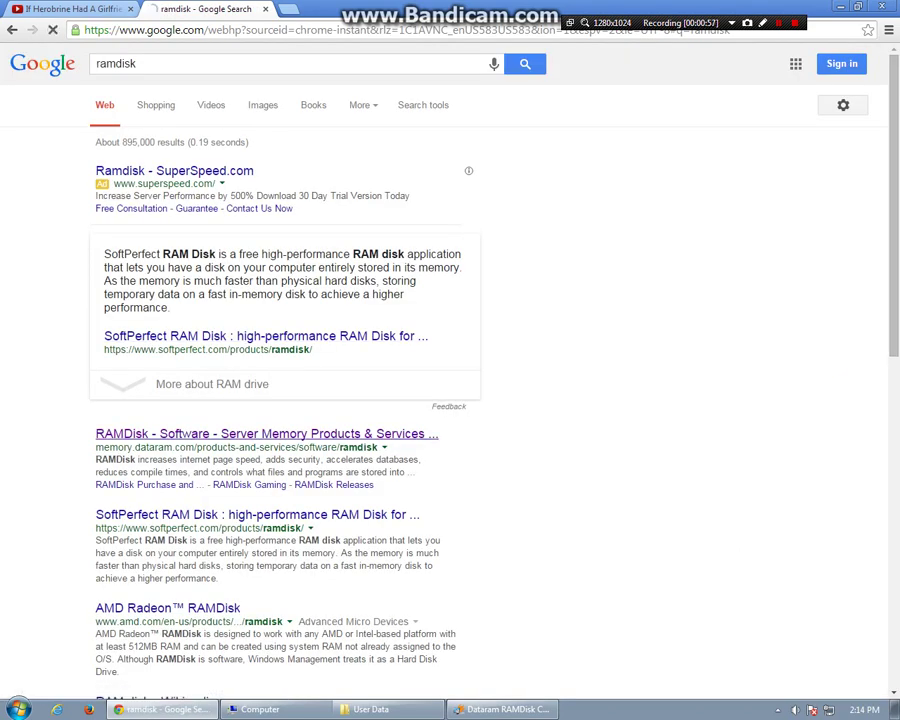
{"action": "left_click", "coordinate": [266, 433]}
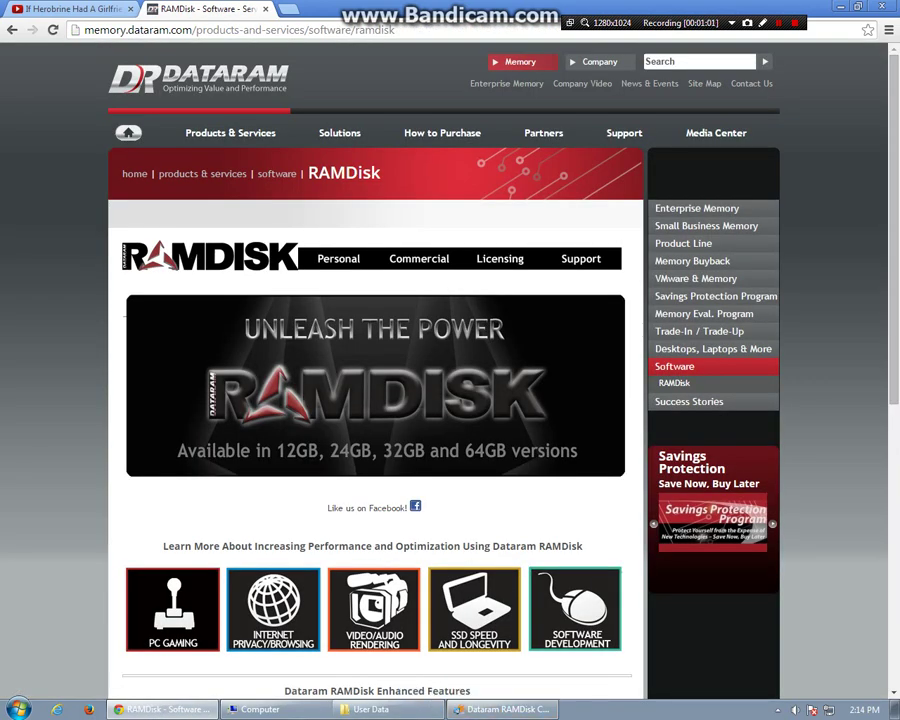
{"action": "scroll", "coordinate": [450, 370], "scroll_direction": "down", "scroll_amount": 8}
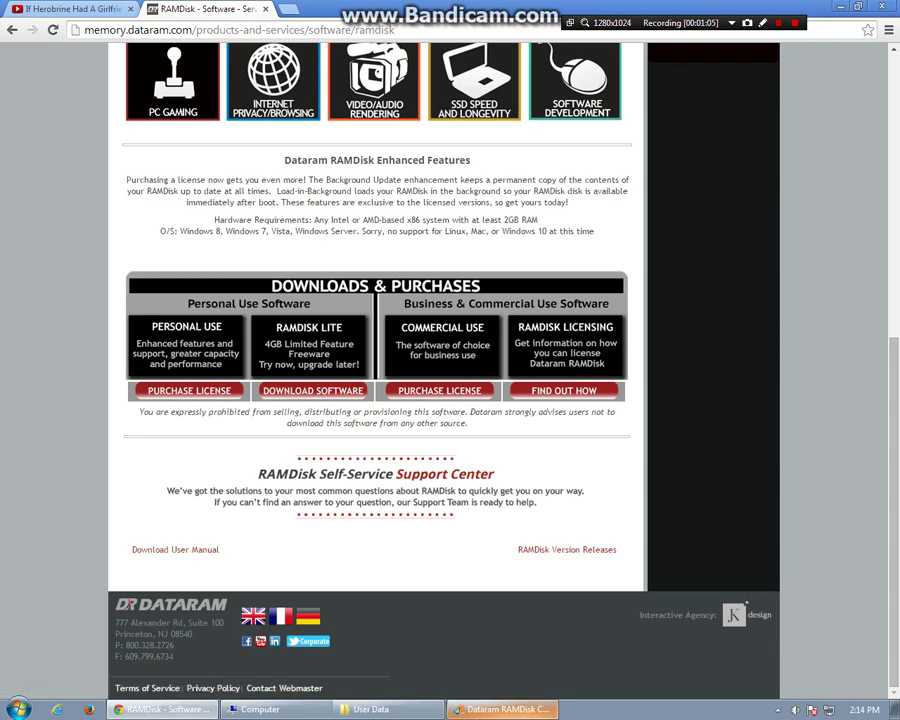
In the Dataram RAMDisk Configuration Utility, set changes to the disk's files to "save them on shutdown"
{"action": "left_click", "coordinate": [502, 709]}
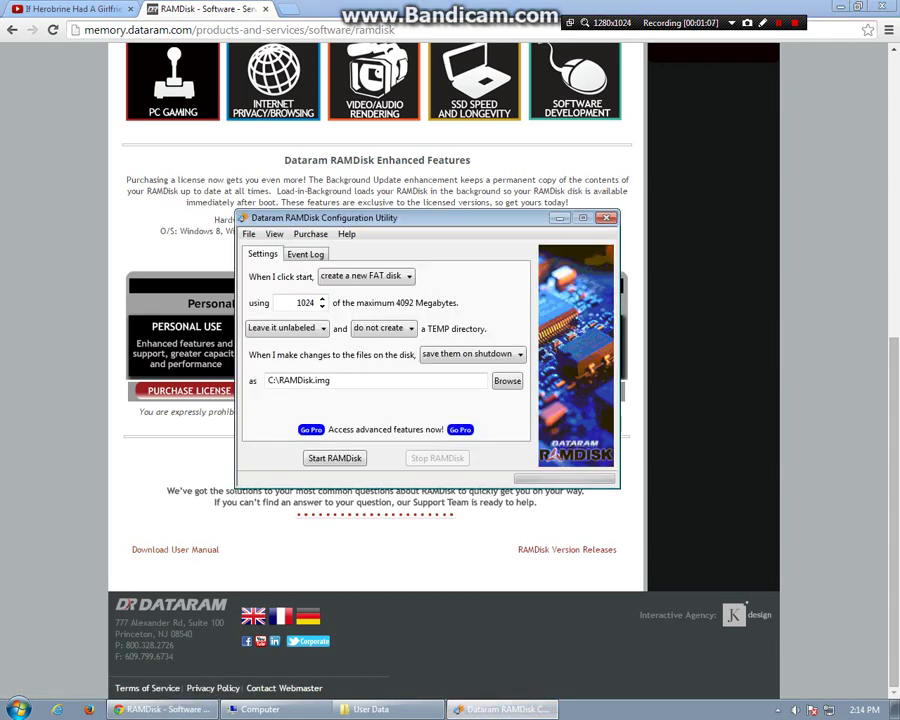
{"action": "left_click_drag", "start_coordinate": [430, 218], "coordinate": [263, 174]}
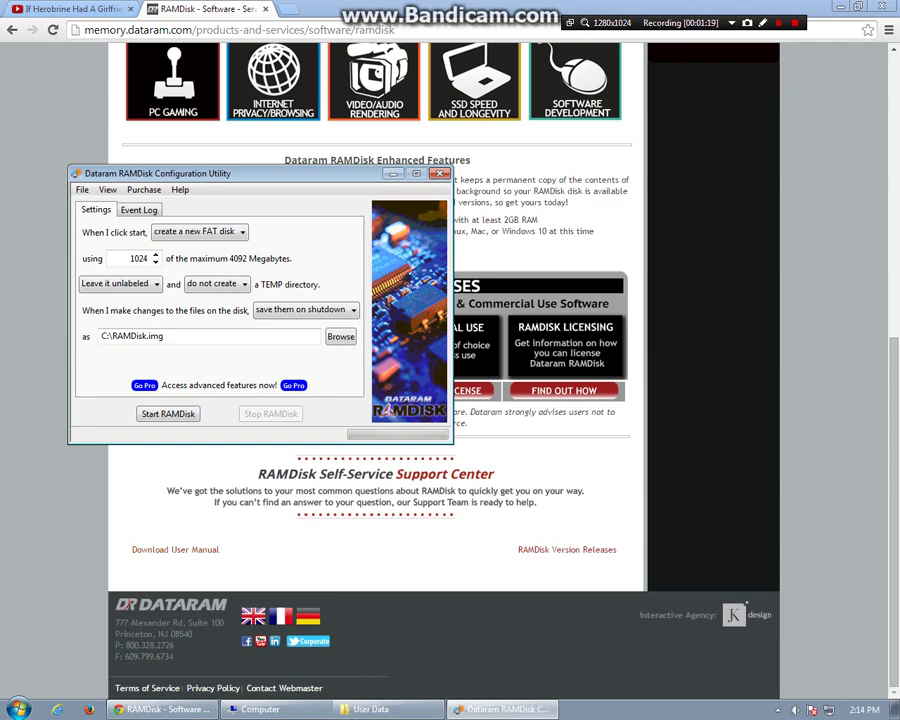
{"action": "left_click", "coordinate": [306, 310]}
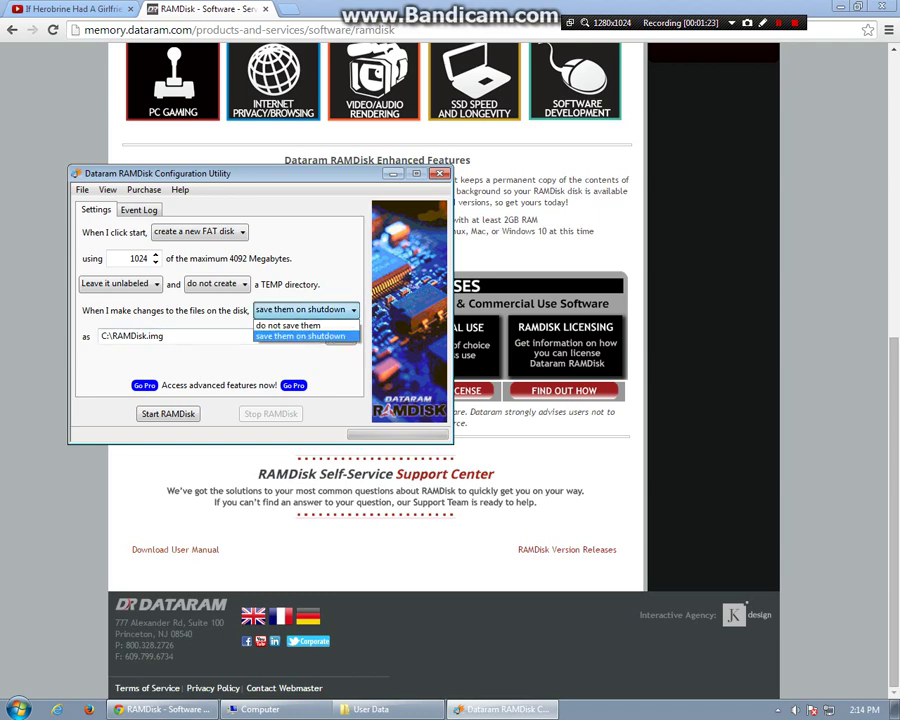
{"action": "key", "text": "Up"}
{"action": "key", "text": "Down"}
{"action": "key", "text": "Return"}
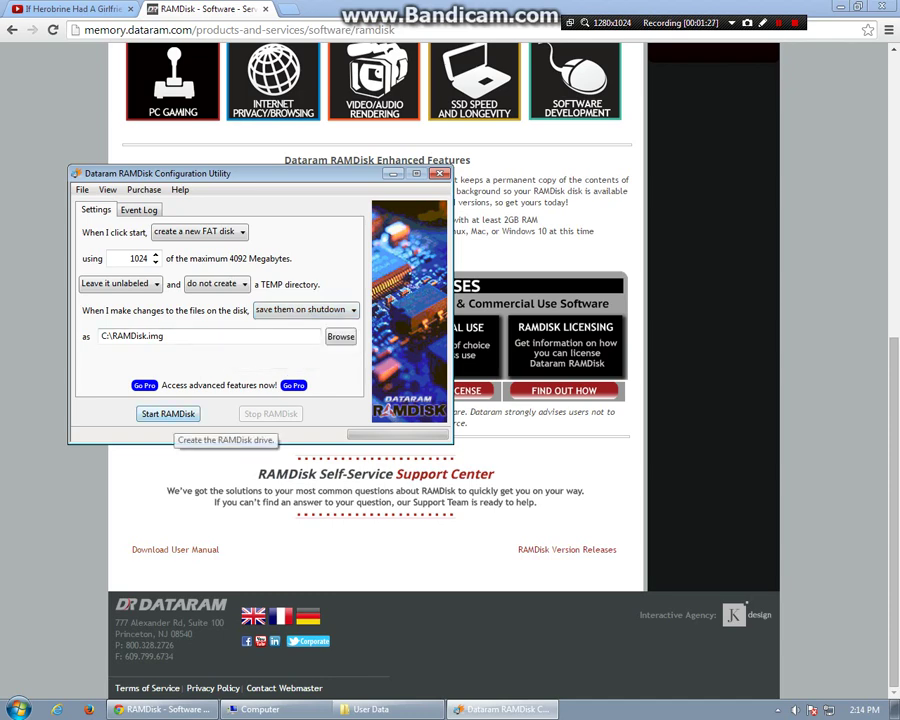
Start the RAMDisk and open the new Local Disk (H:) in Windows Explorer without scanning it
{"action": "left_click", "coordinate": [168, 413]}
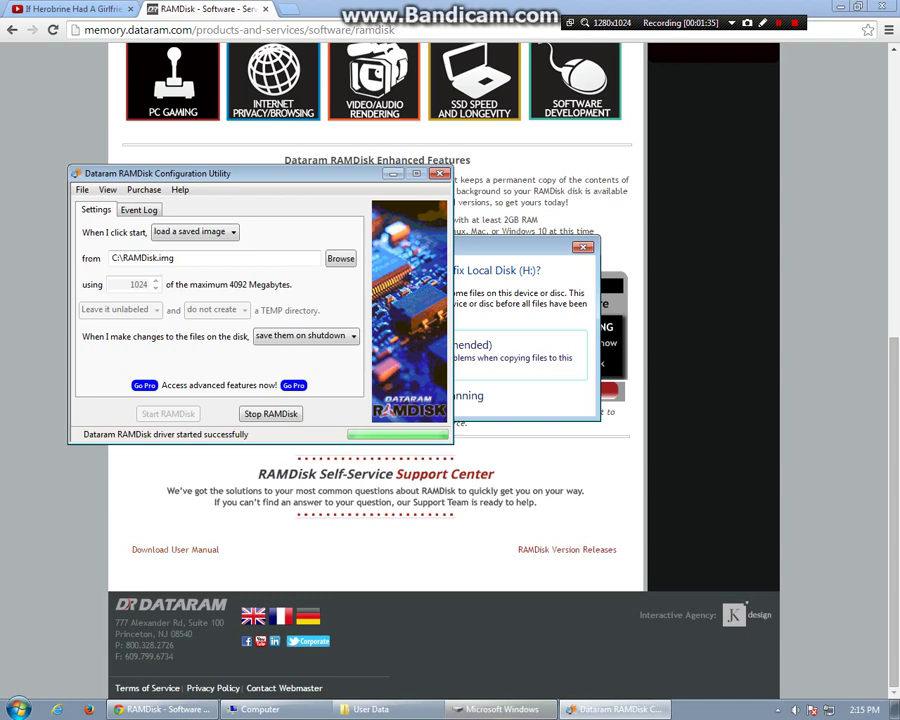
{"action": "left_click", "coordinate": [501, 709]}
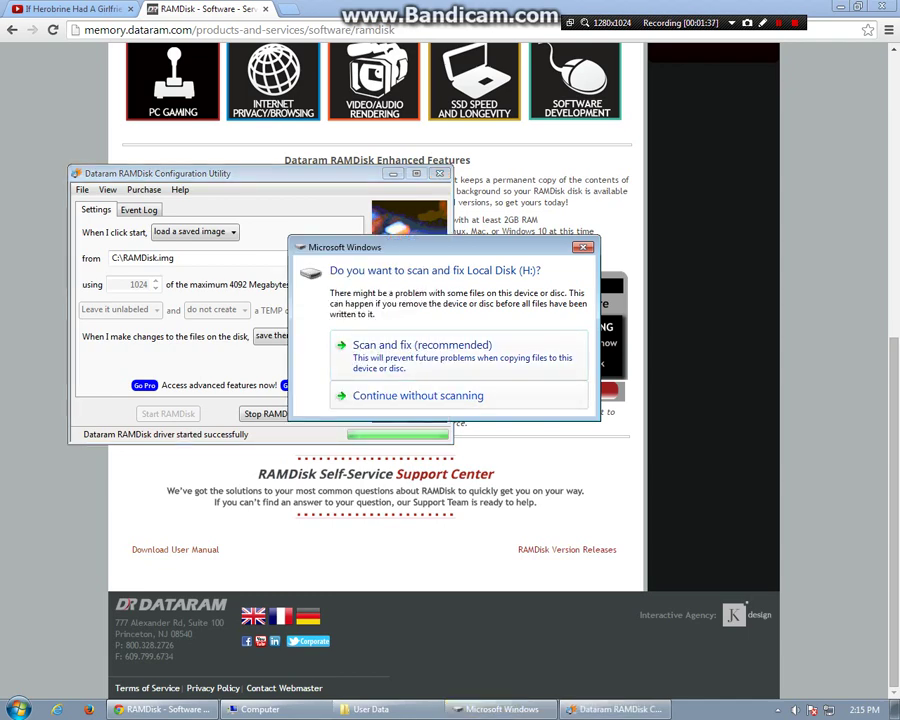
{"action": "left_click", "coordinate": [418, 396]}
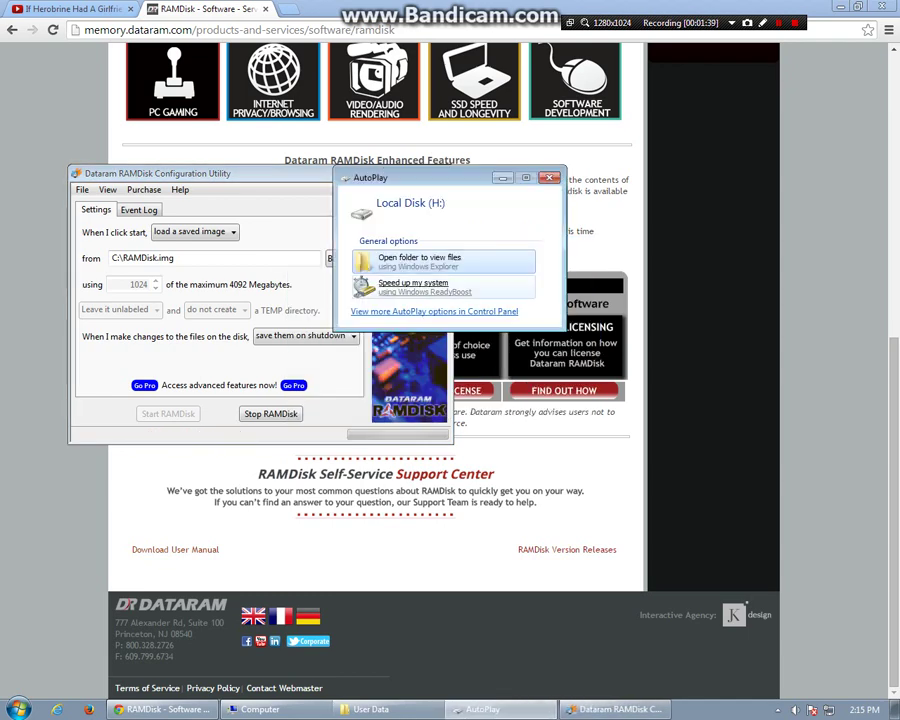
{"action": "left_click", "coordinate": [424, 268]}
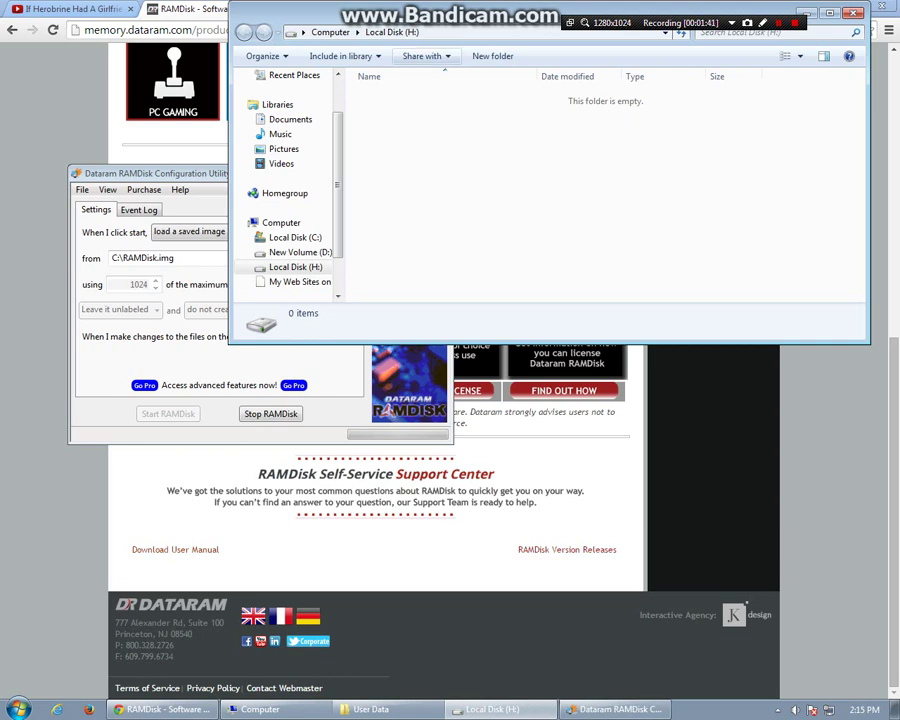
Format Local Disk (H:) with the NTFS file system using Quick Format
{"action": "left_click", "coordinate": [328, 32]}
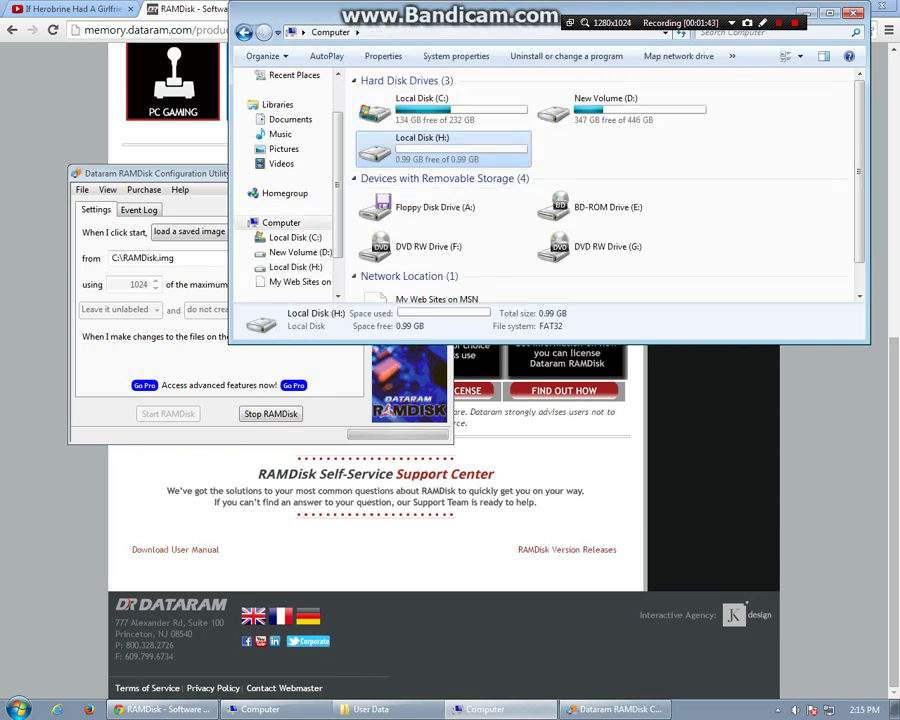
{"action": "right_click", "coordinate": [416, 147]}
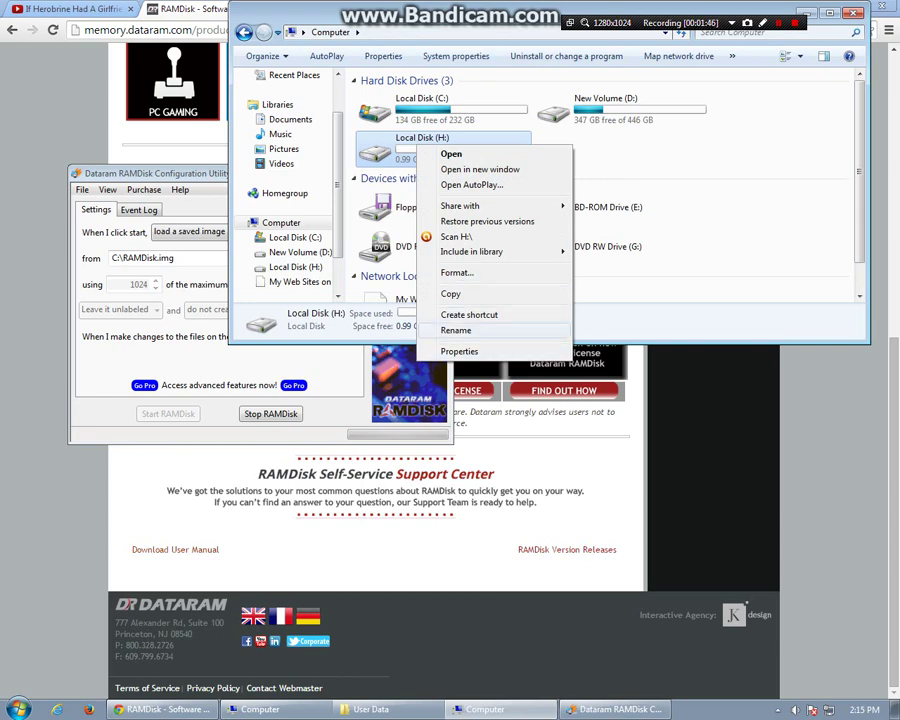
{"action": "left_click", "coordinate": [456, 272]}
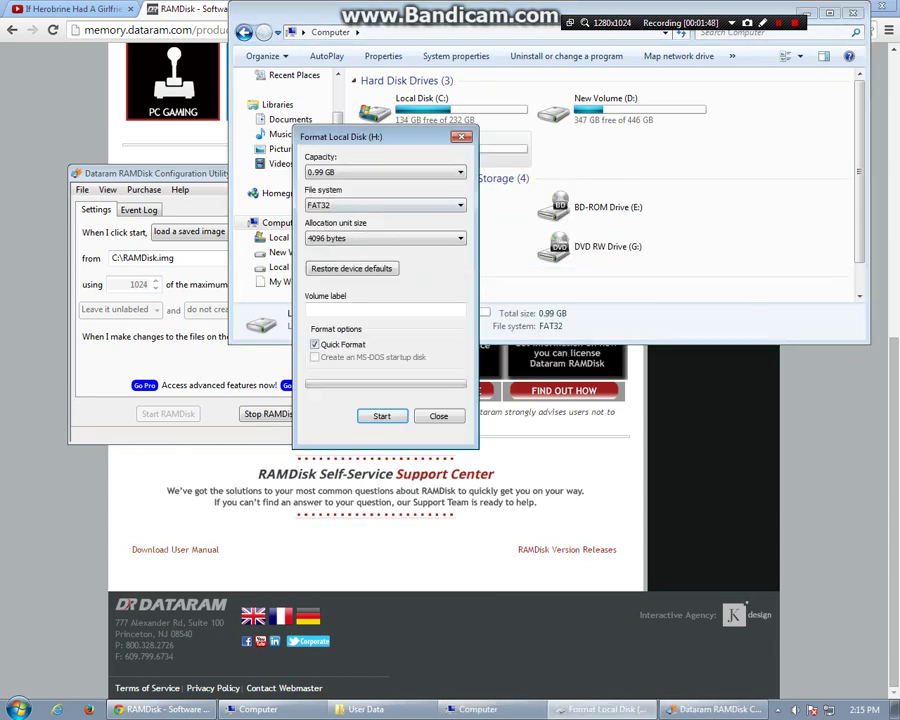
{"action": "left_click", "coordinate": [386, 205]}
{"action": "left_click", "coordinate": [340, 217]}
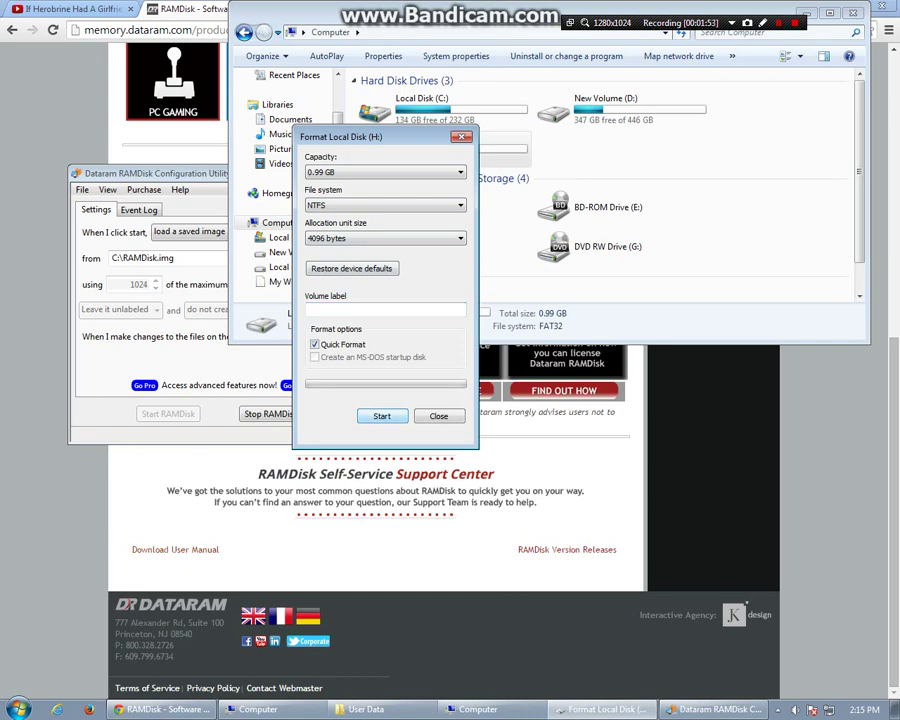
{"action": "left_click", "coordinate": [382, 416]}
{"action": "key", "text": "Return"}
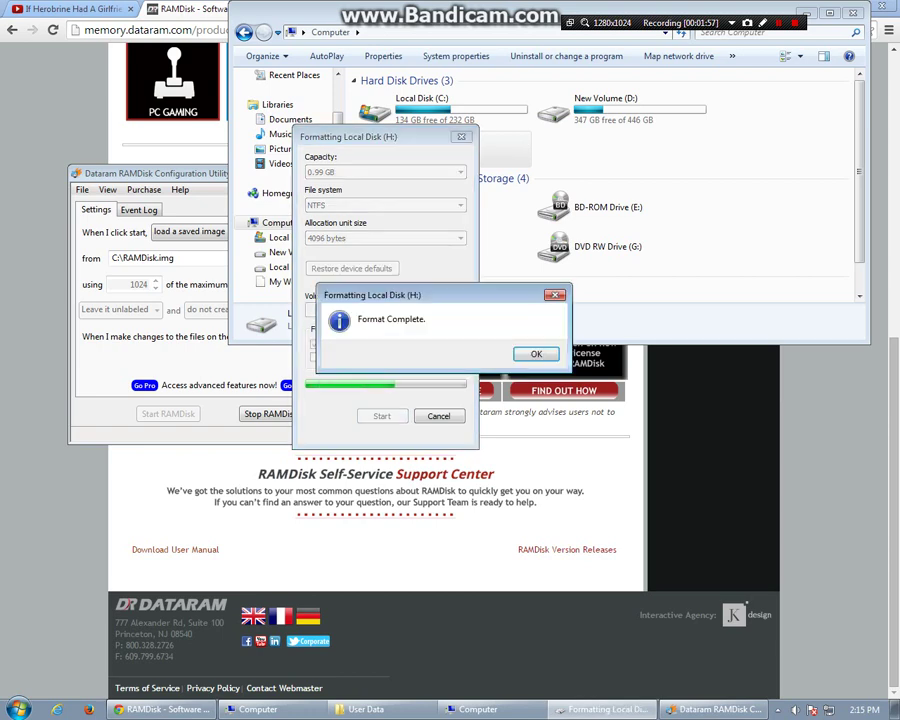
{"action": "key", "text": "Return"}
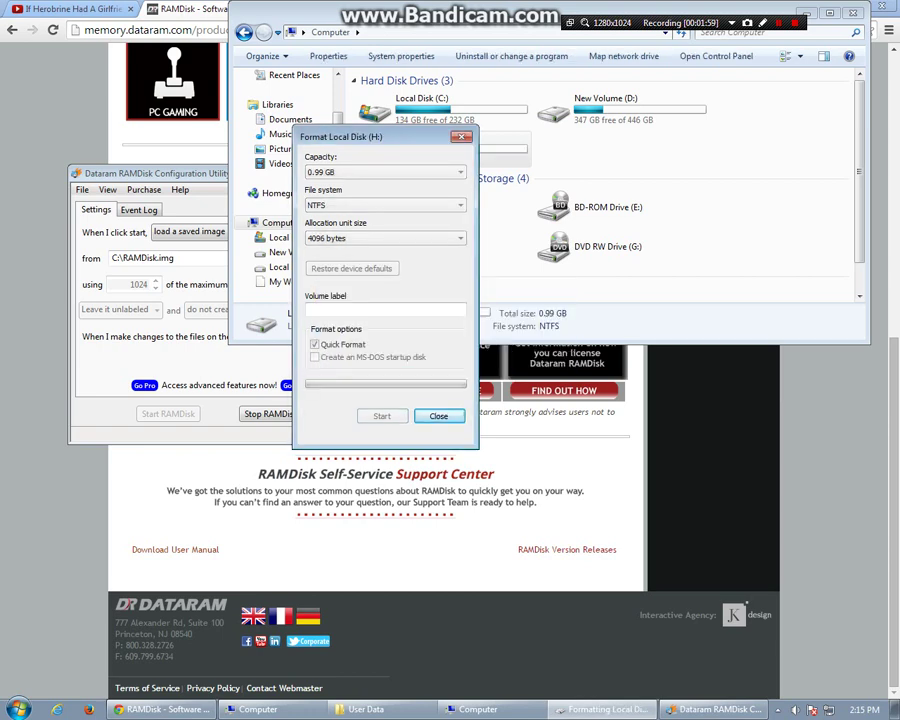
{"action": "key", "text": "Escape"}
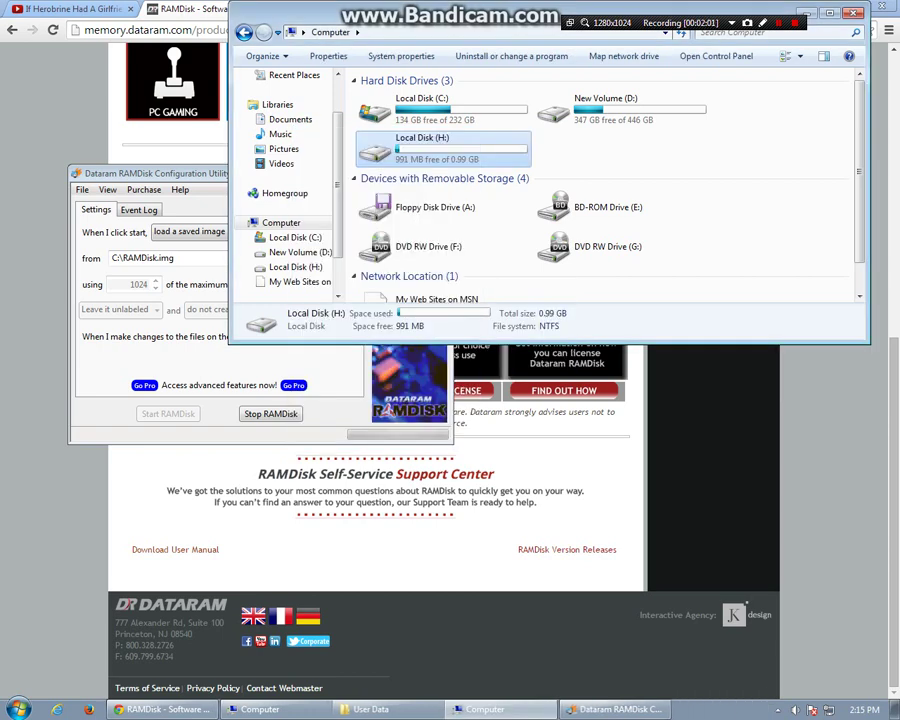
Close the Dataram RAMDisk Configuration Utility and reposition the Computer window
{"action": "left_click", "coordinate": [165, 174]}
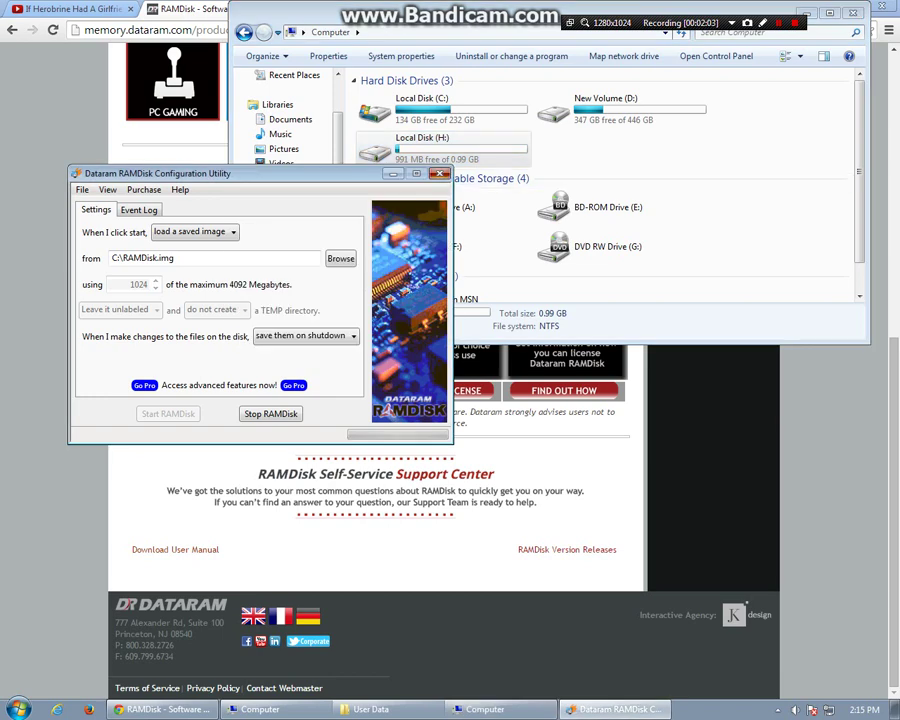
{"action": "left_click", "coordinate": [439, 173]}
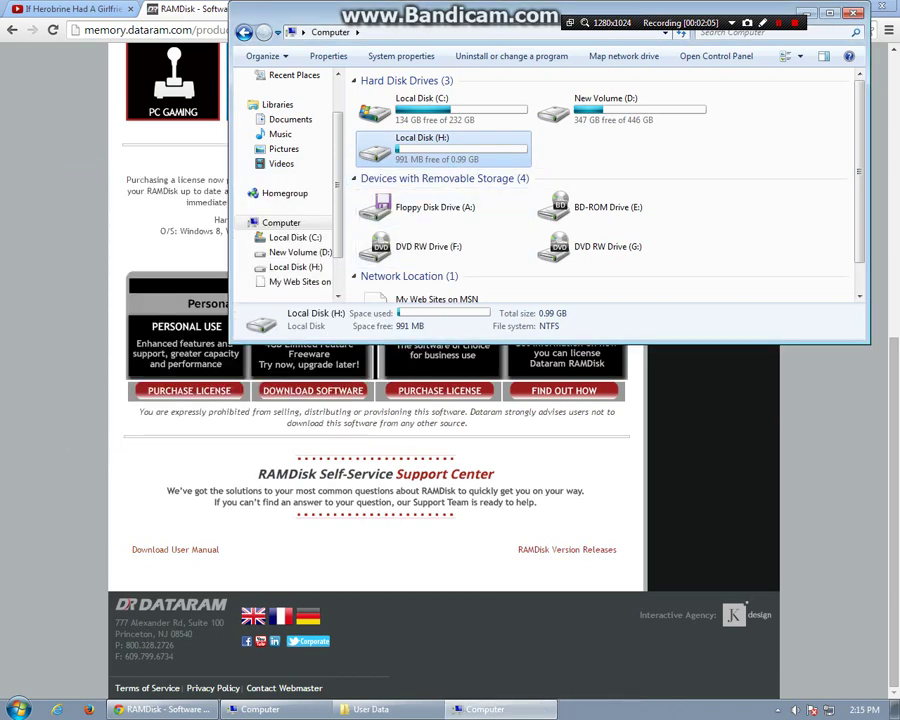
{"action": "left_click", "coordinate": [610, 155]}
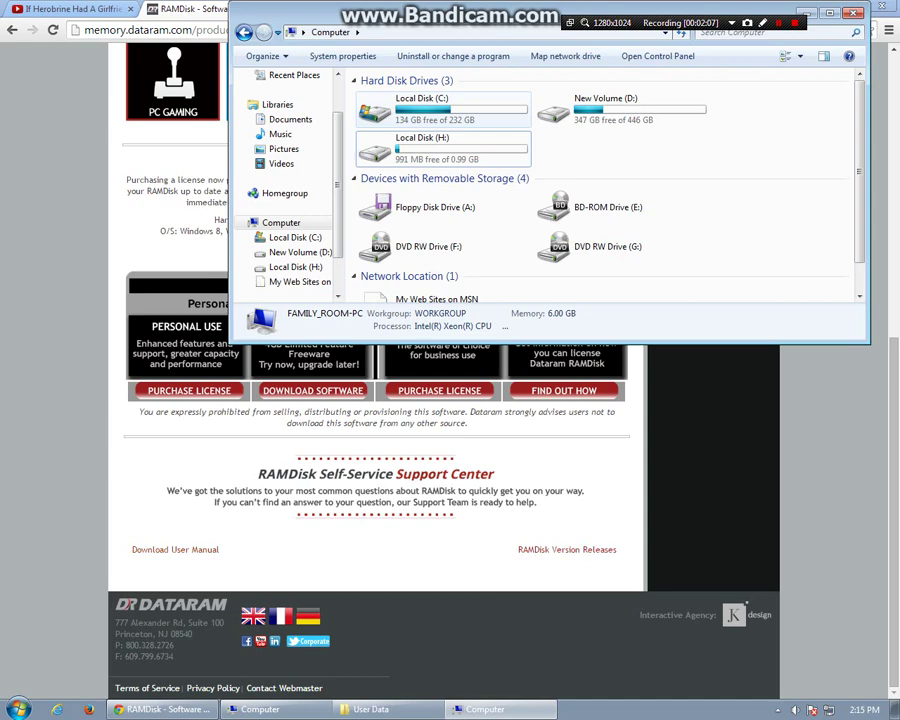
{"action": "left_click_drag", "start_coordinate": [470, 12], "coordinate": [532, 82]}
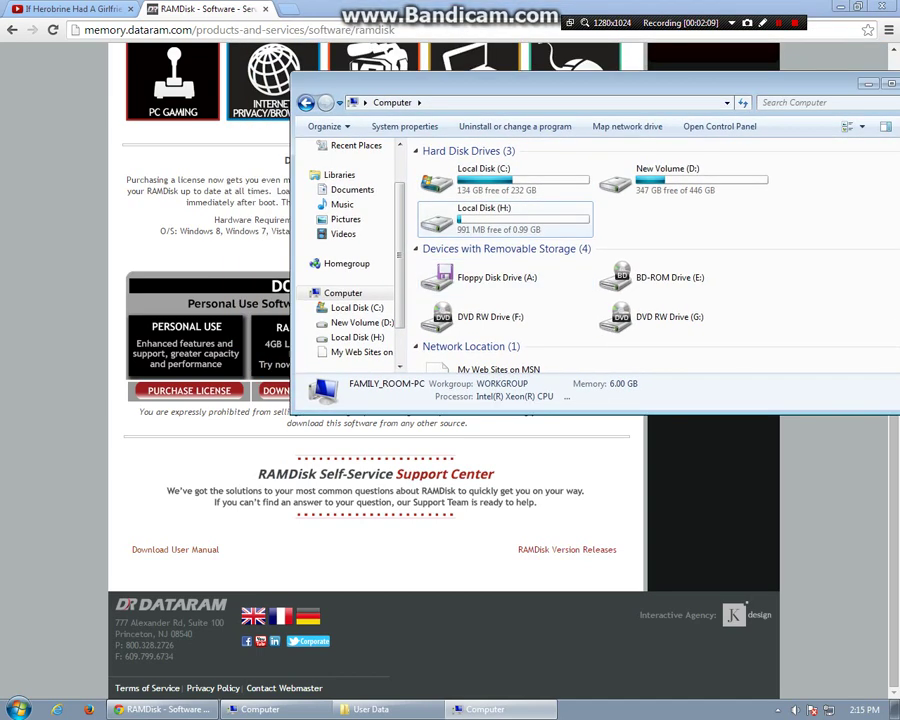
Open Local Disk (H:) and create a folder named Default in it
{"action": "double_click", "coordinate": [500, 215]}
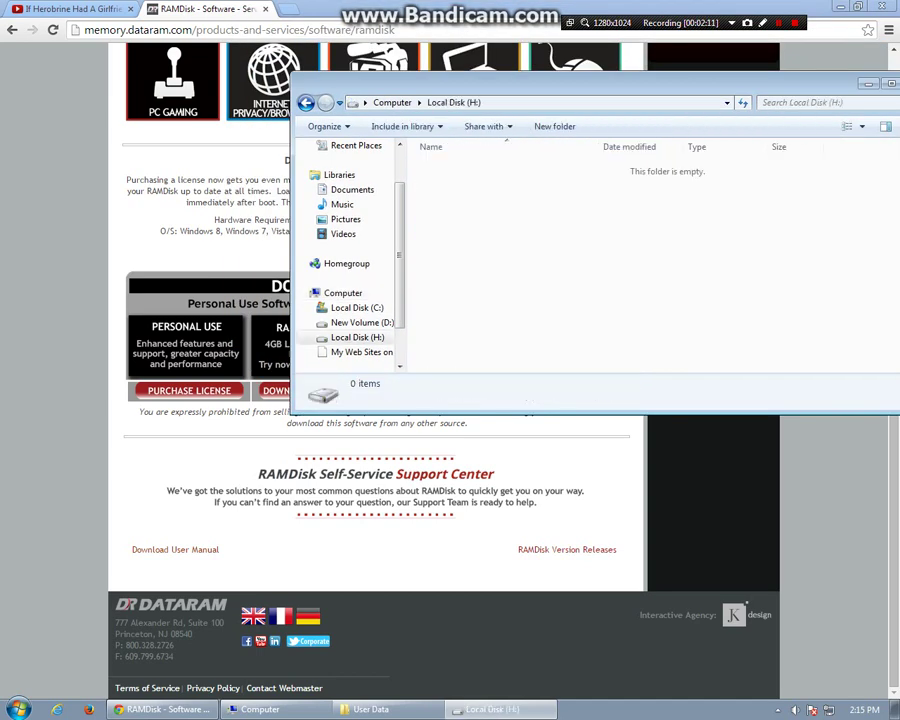
{"action": "right_click", "coordinate": [495, 219]}
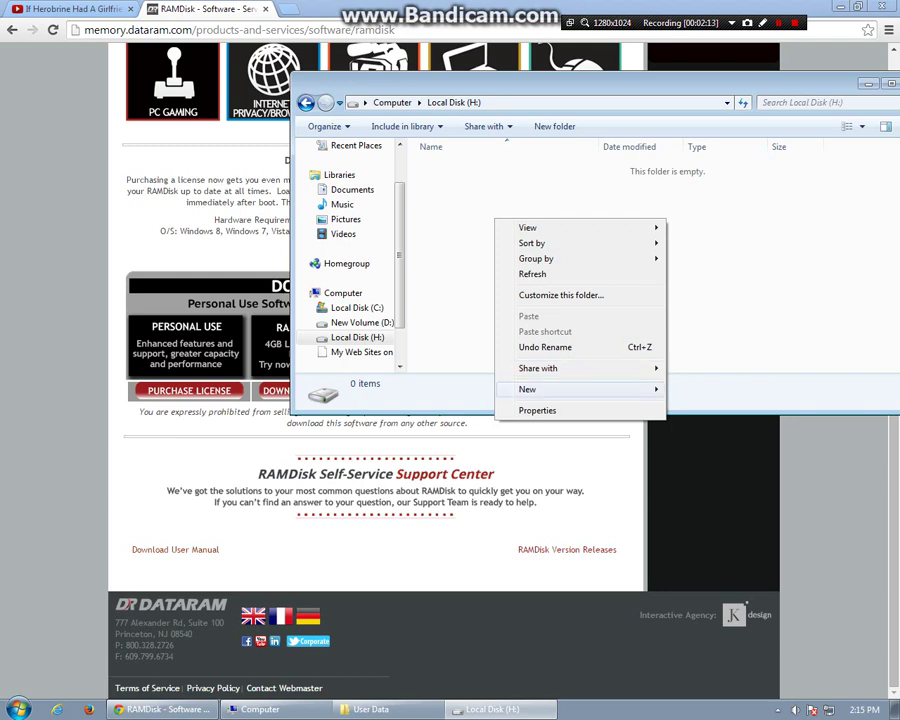
{"action": "mouse_move", "coordinate": [590, 389]}
{"action": "left_click", "coordinate": [697, 388]}
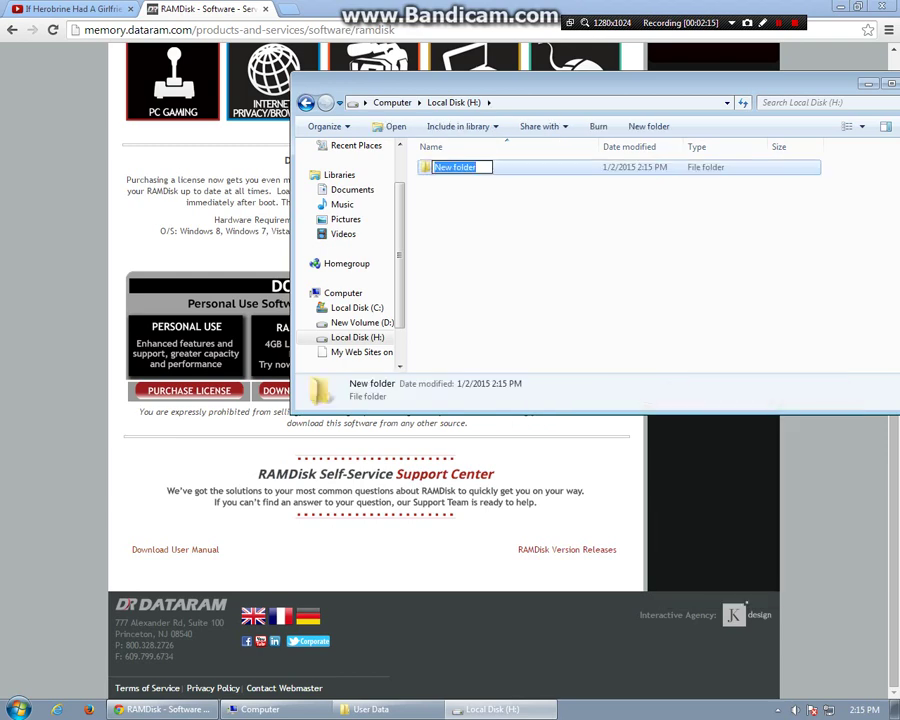
{"action": "key", "text": "BackSpace"}
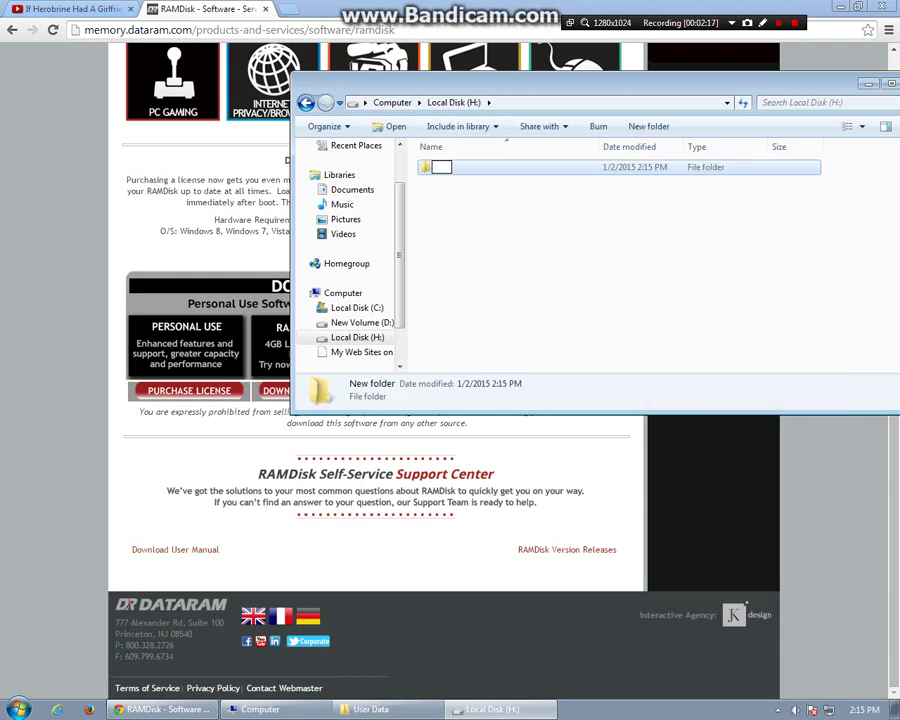
{"action": "type", "text": "Default"}
{"action": "key", "text": "Return"}
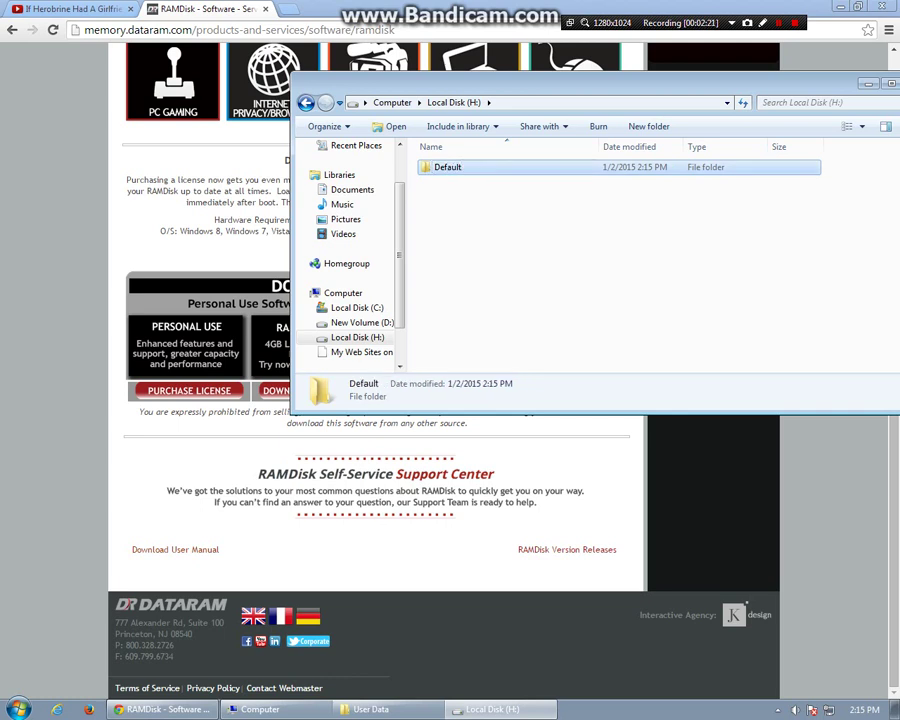
Create a second folder on Local Disk (H:) named Temporary Internet Files
{"action": "right_click", "coordinate": [519, 296]}
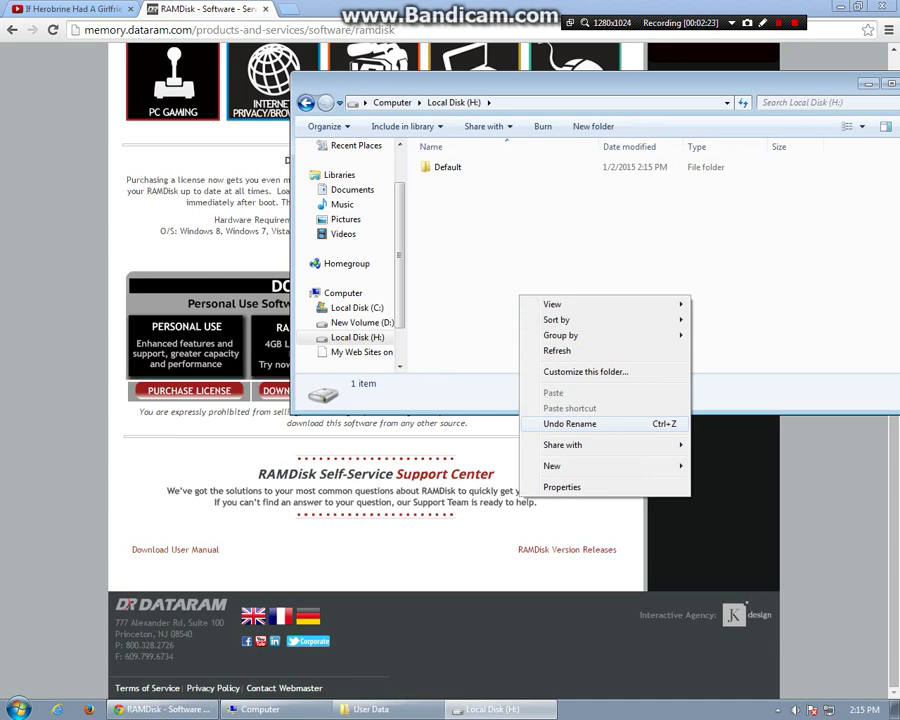
{"action": "mouse_move", "coordinate": [550, 465]}
{"action": "left_click", "coordinate": [725, 464]}
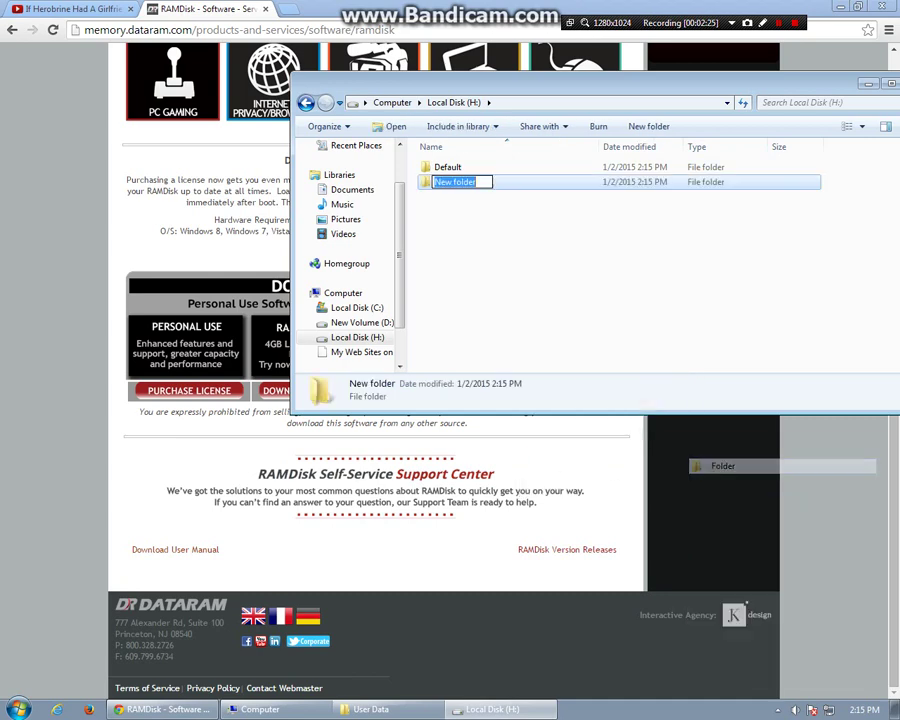
{"action": "type", "text": "Tem"}
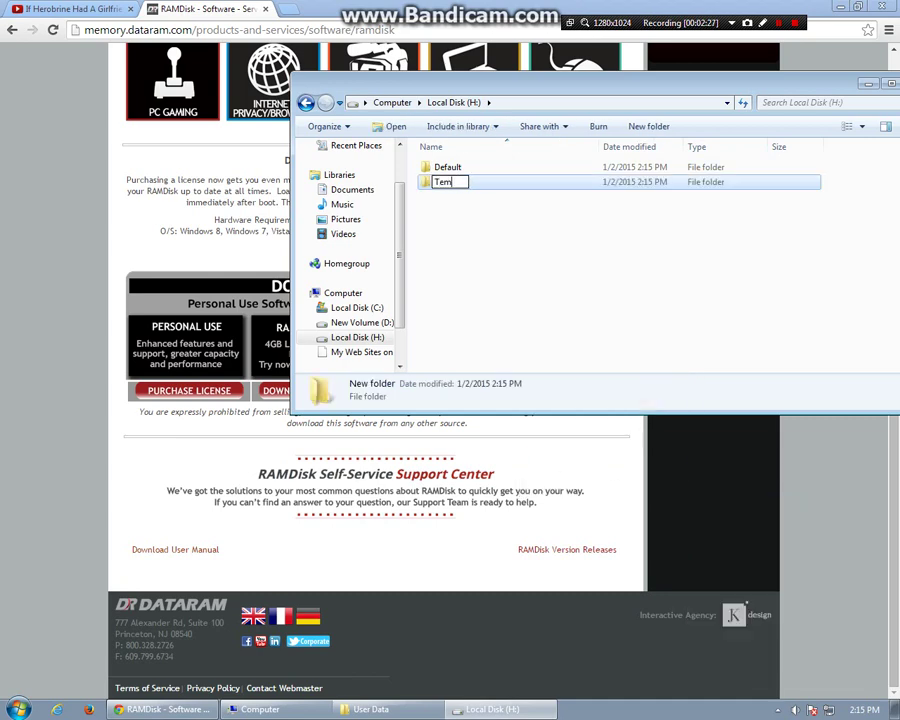
{"action": "type", "text": "porary Internet"}
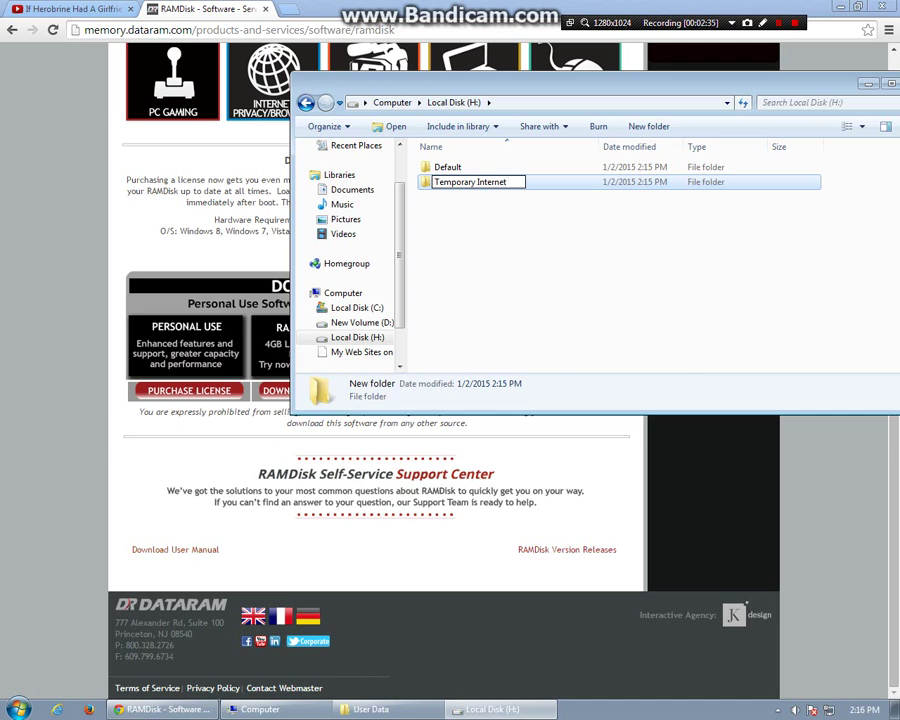
{"action": "type", "text": " Files"}
{"action": "key", "text": "Return"}
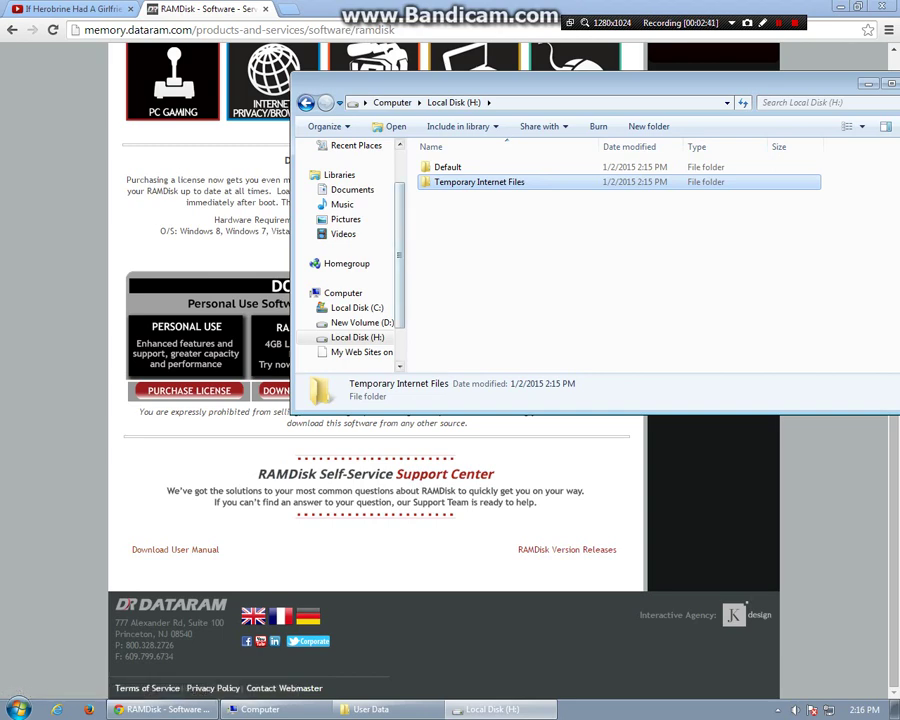
Open the user's roaming application data folder with %appdata%
{"action": "left_click", "coordinate": [20, 708]}
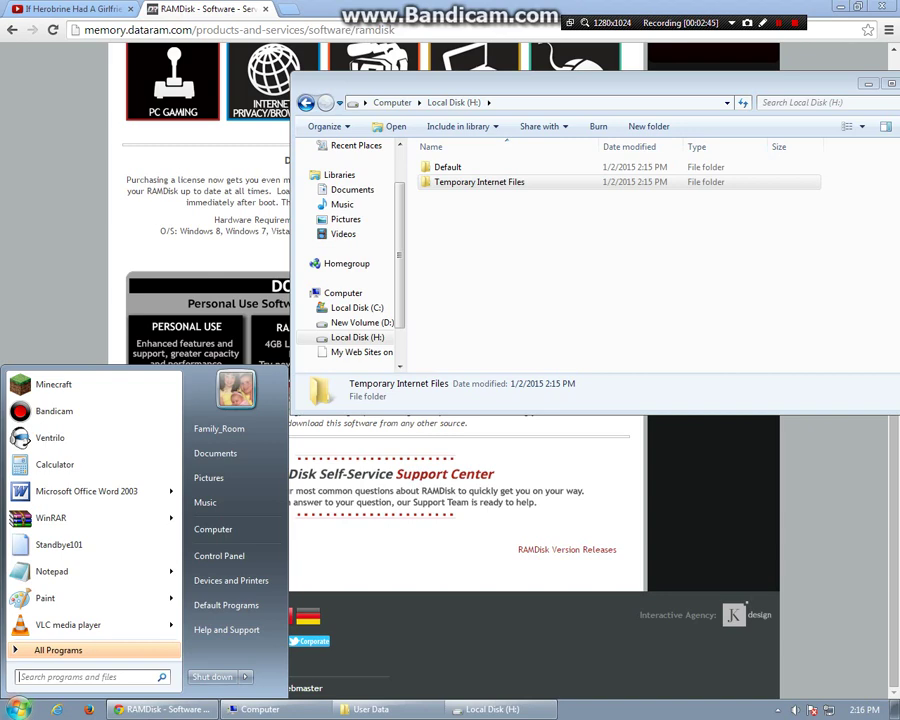
{"action": "type", "text": "%"}
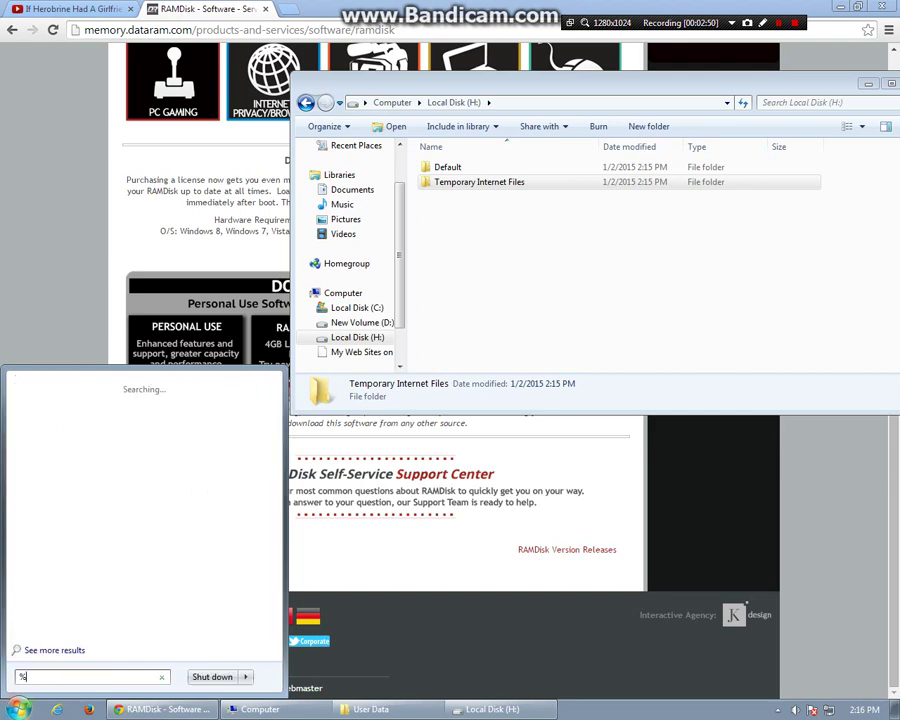
{"action": "type", "text": "appdata"}
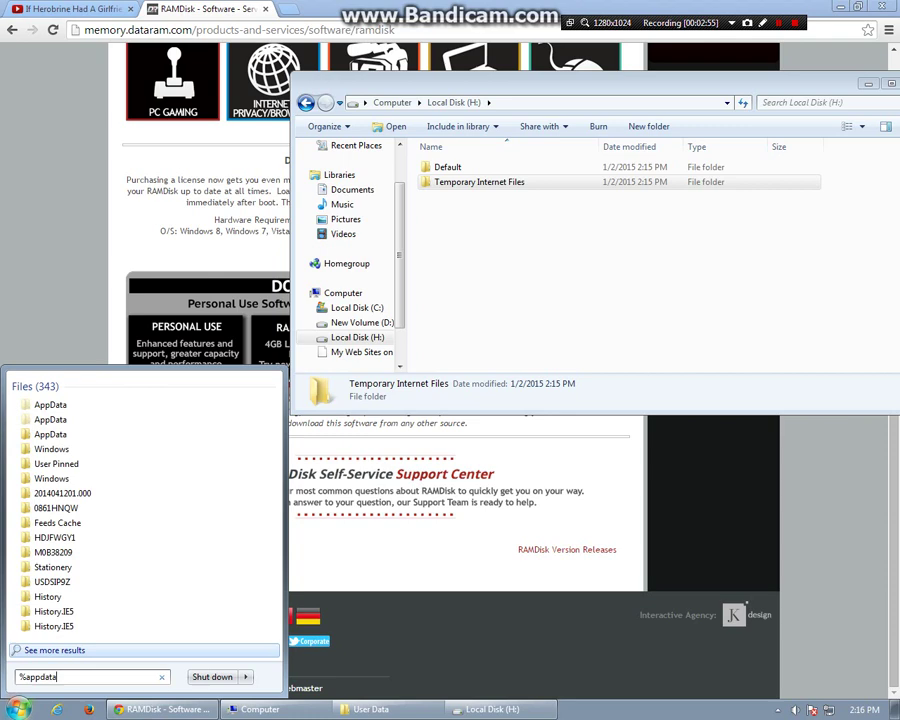
{"action": "type", "text": "%"}
{"action": "key", "text": "Return"}
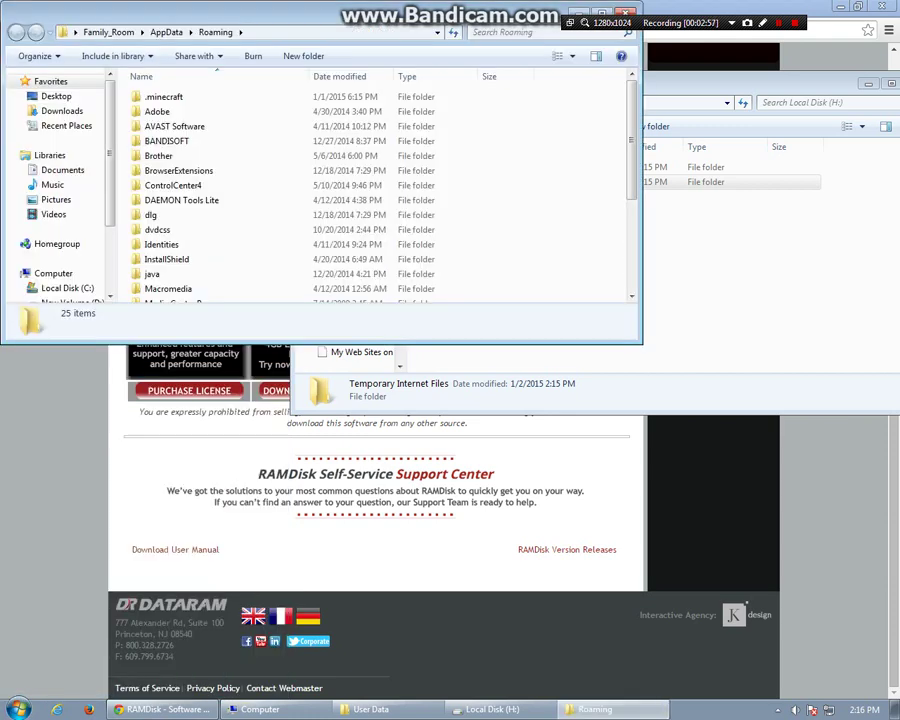
{"action": "left_click", "coordinate": [166, 32]}
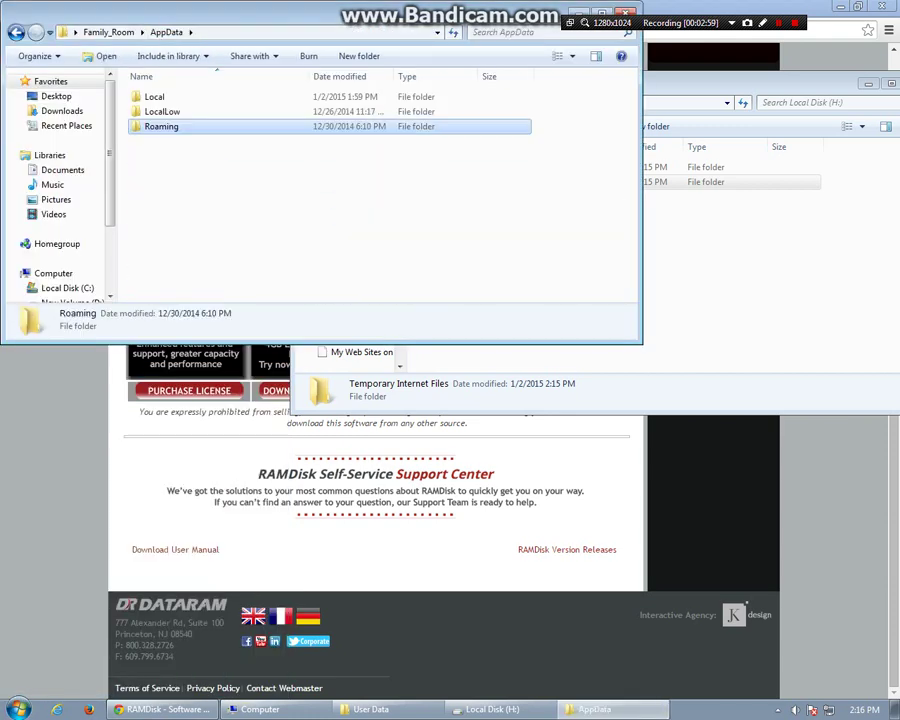
{"action": "double_click", "coordinate": [154, 97]}
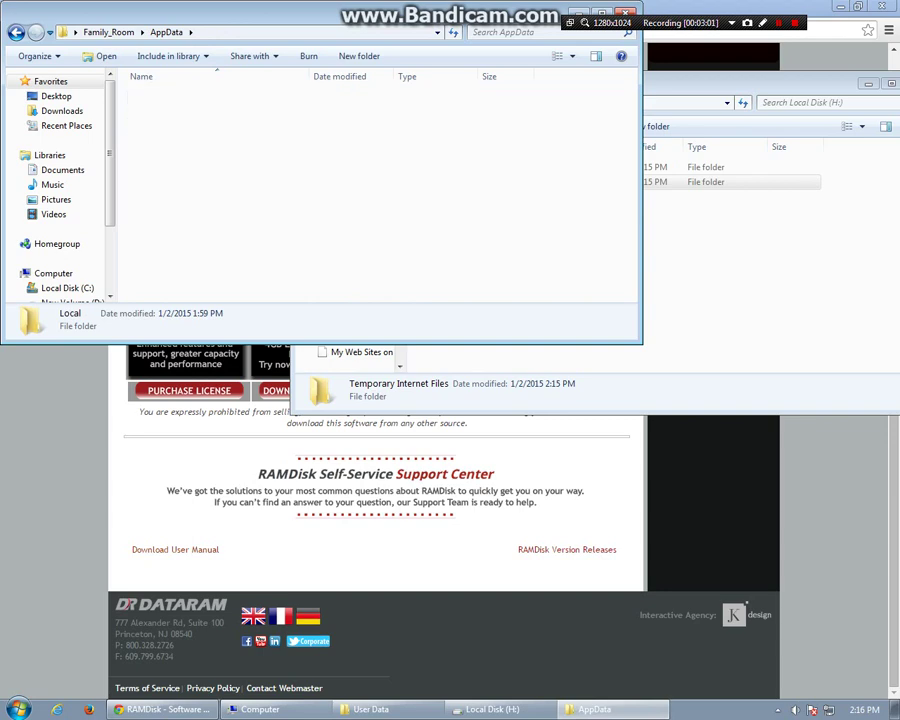
{"action": "left_click", "coordinate": [170, 201]}
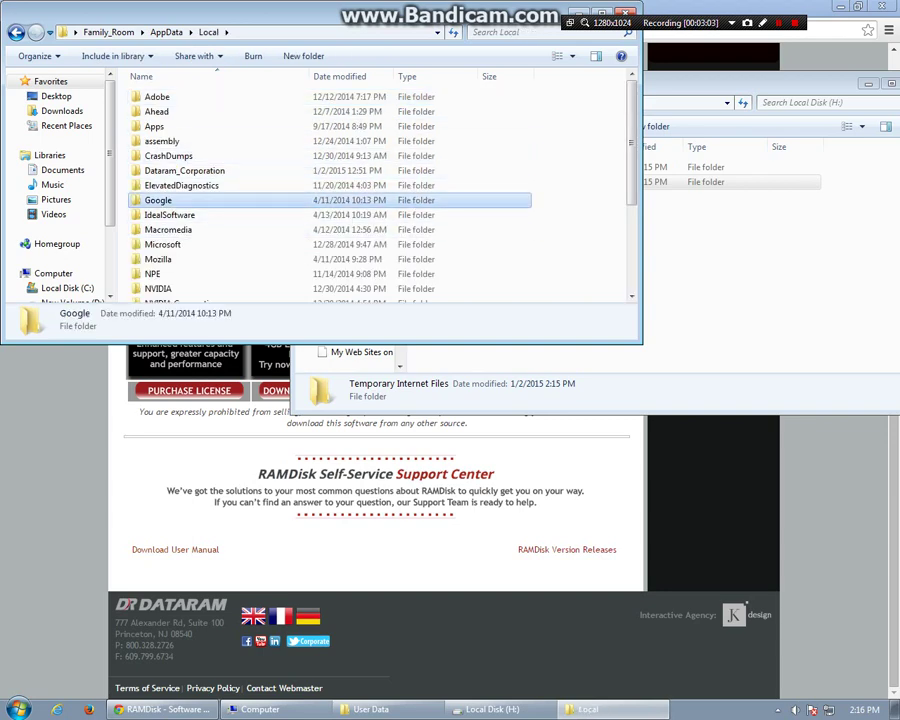
{"action": "key", "text": "Return"}
{"action": "key", "text": "Return"}
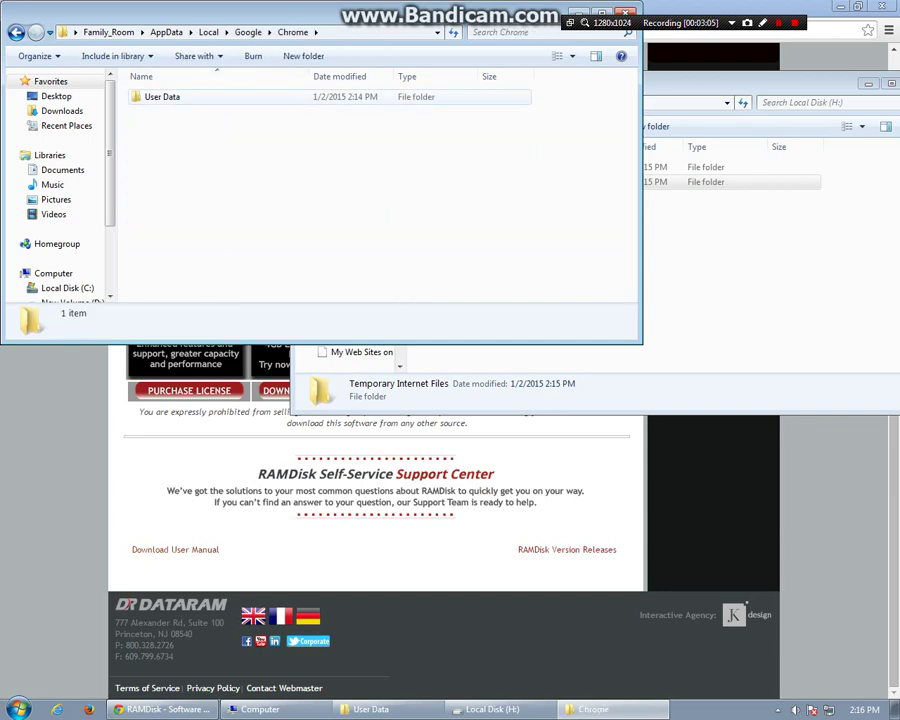
{"action": "double_click", "coordinate": [170, 97]}
Try to rename the Default folder in Chrome's User Data while Chrome is still running
{"action": "left_click", "coordinate": [170, 97]}
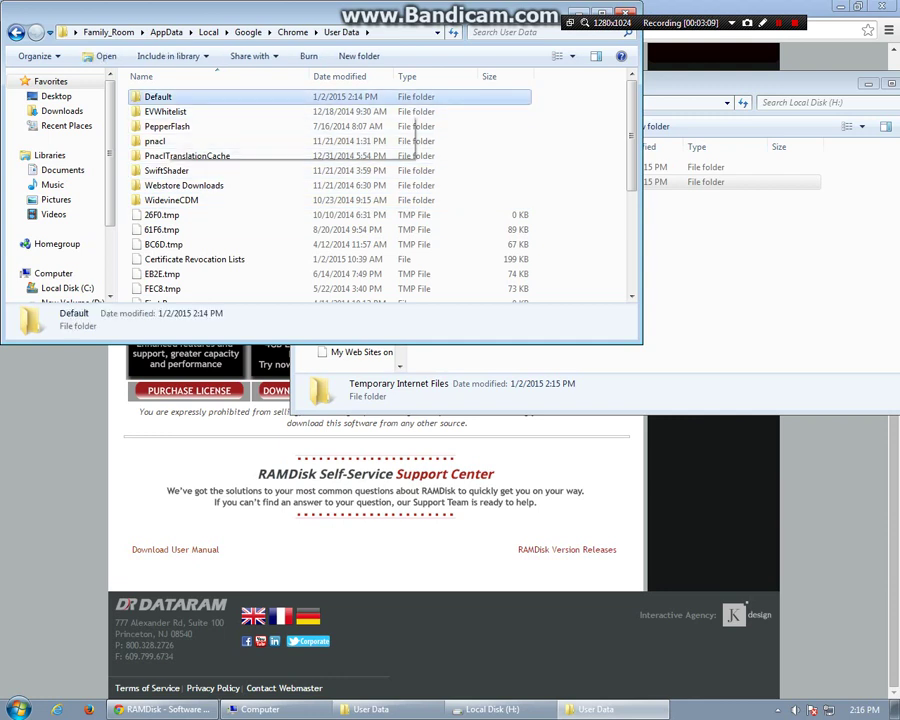
{"action": "key", "text": "F2"}
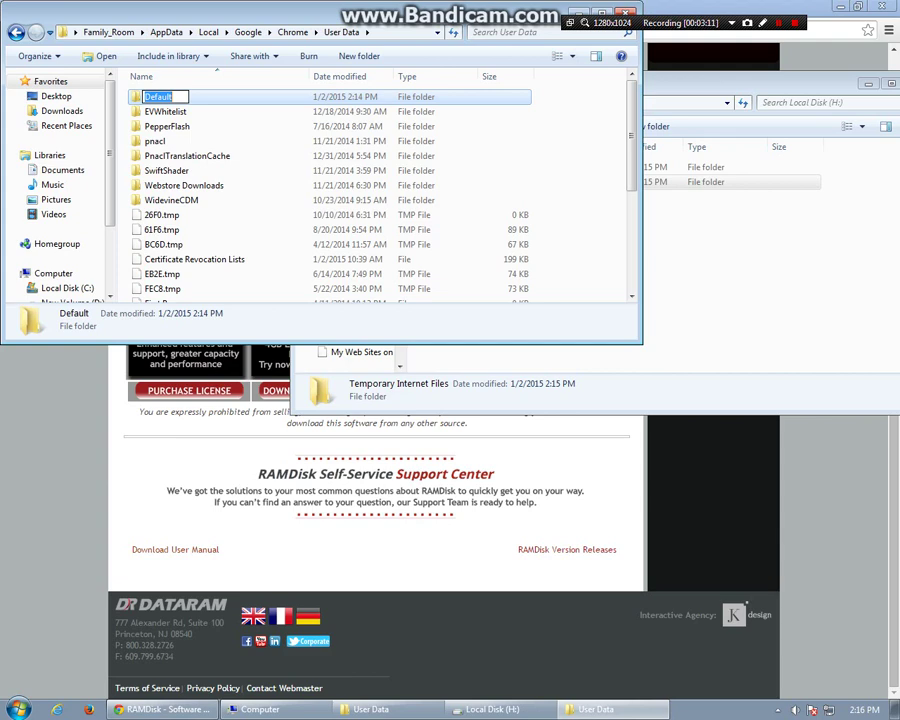
{"action": "type", "text": "1"}
{"action": "key", "text": "Return"}
{"action": "key", "text": "Escape"}
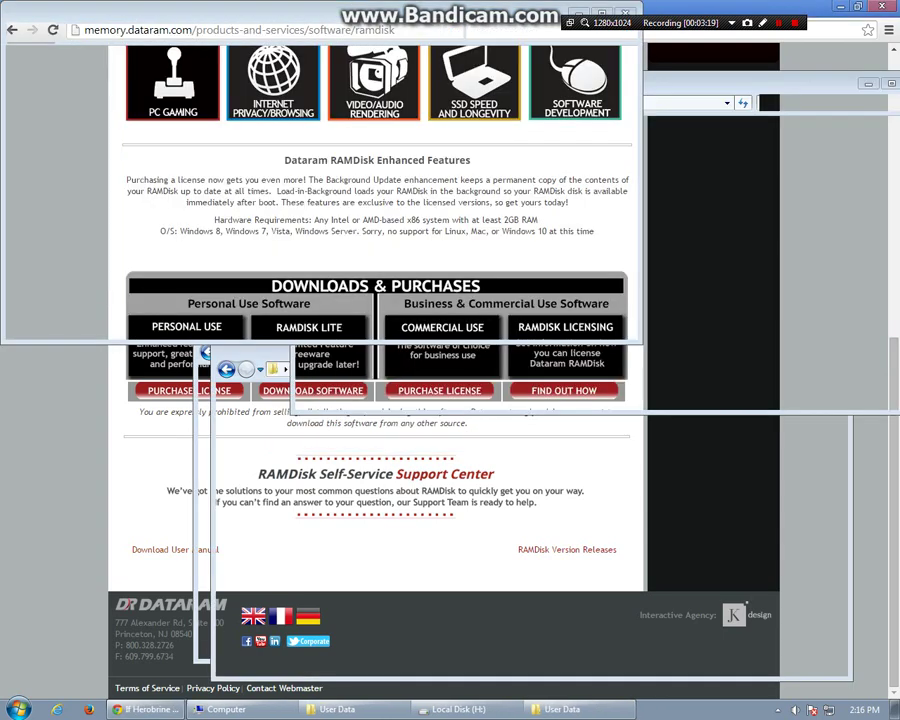
With Chrome closed, rename the Default folder in User Data to Default1
{"action": "key", "text": "F2"}
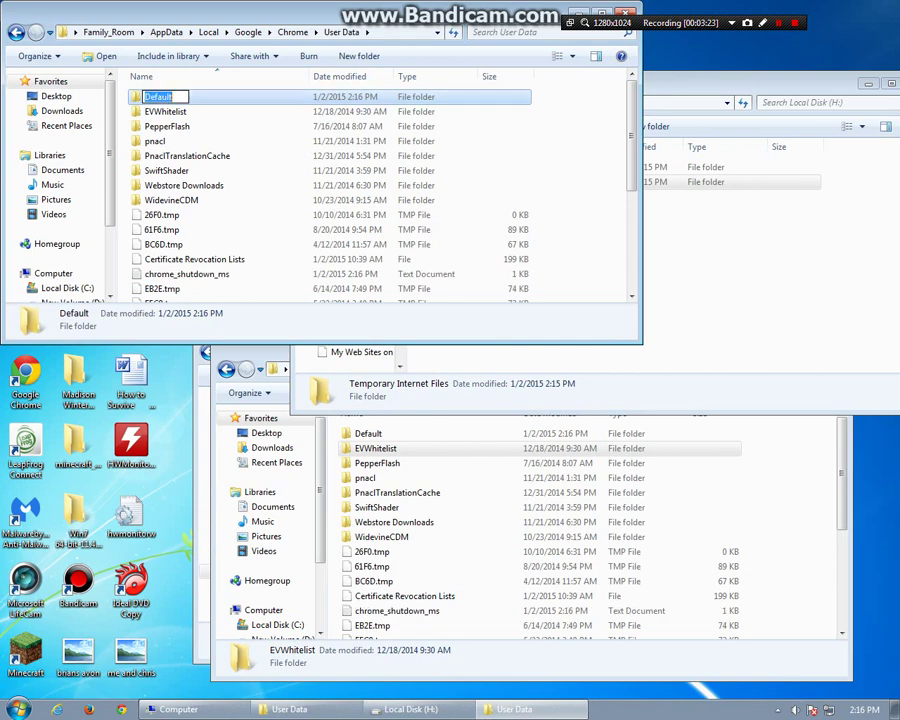
{"action": "type", "text": "Default1"}
{"action": "key", "text": "Return"}
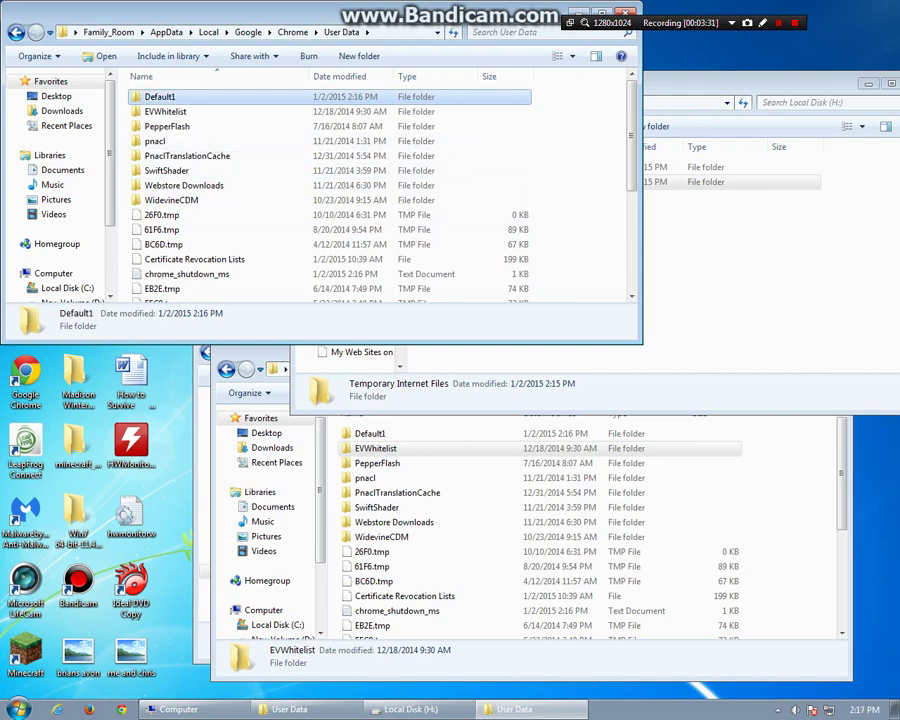
{"action": "left_click", "coordinate": [706, 262]}
{"action": "left_click", "coordinate": [450, 168]}
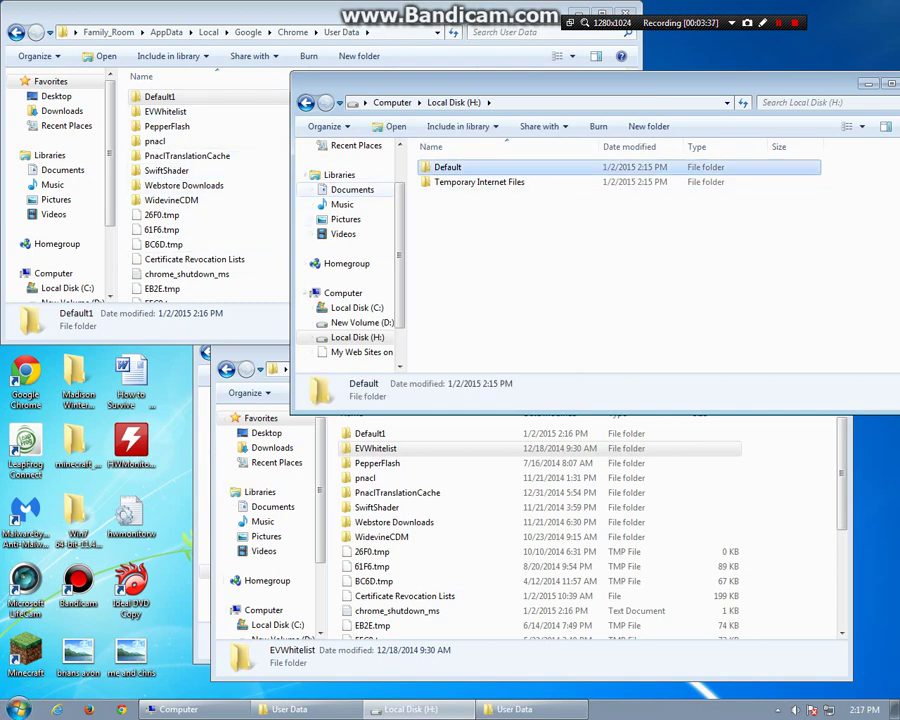
{"action": "left_click", "coordinate": [167, 126]}
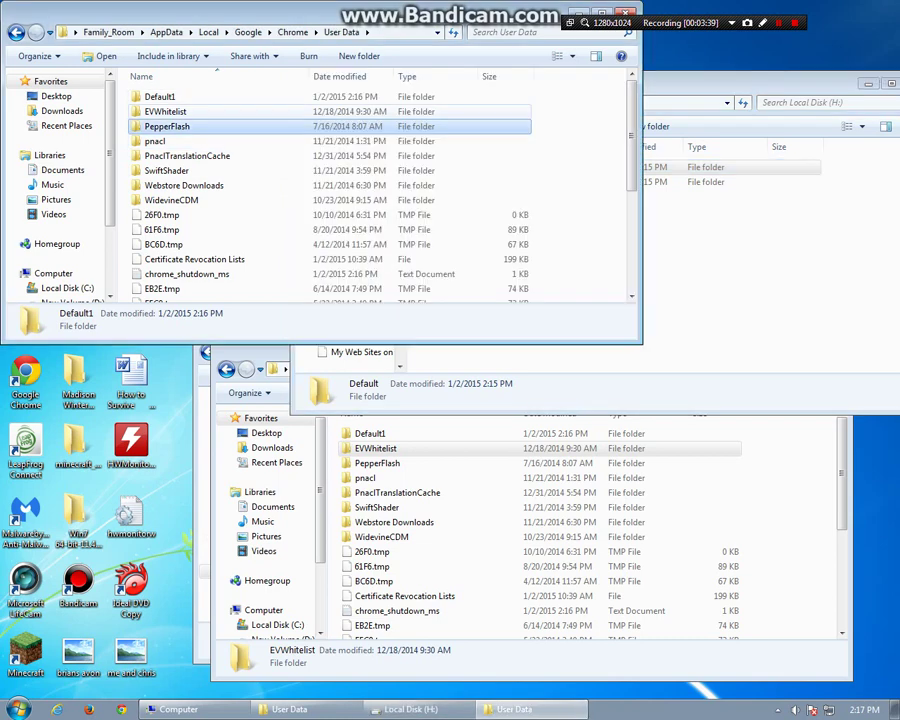
{"action": "left_click", "coordinate": [160, 96]}
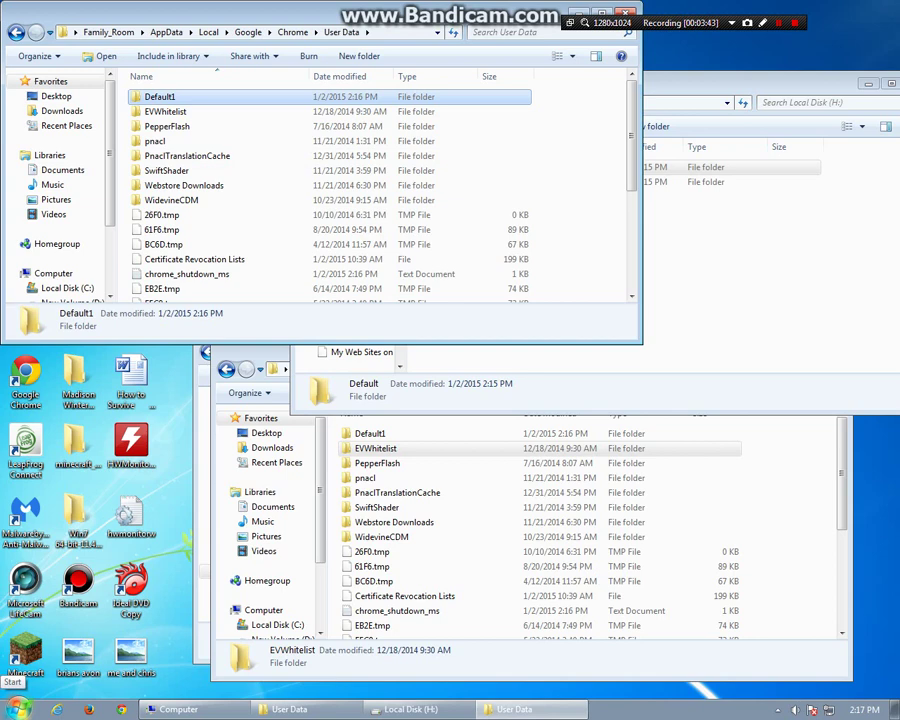
Open a Command Prompt with cmd and place its window over the middle of the desktop
{"action": "left_click", "coordinate": [18, 708]}
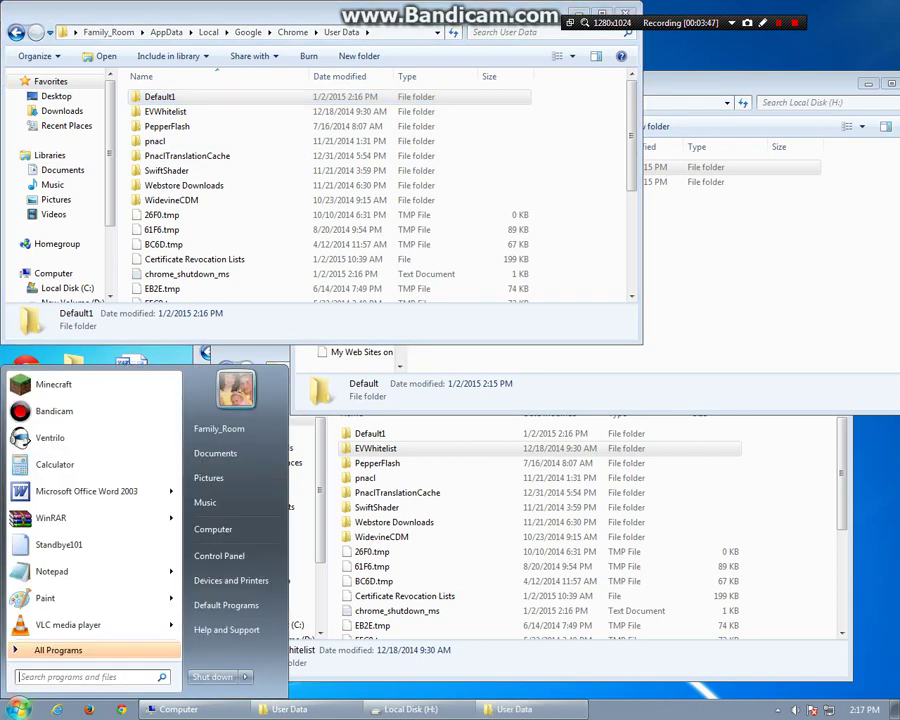
{"action": "type", "text": "cmd"}
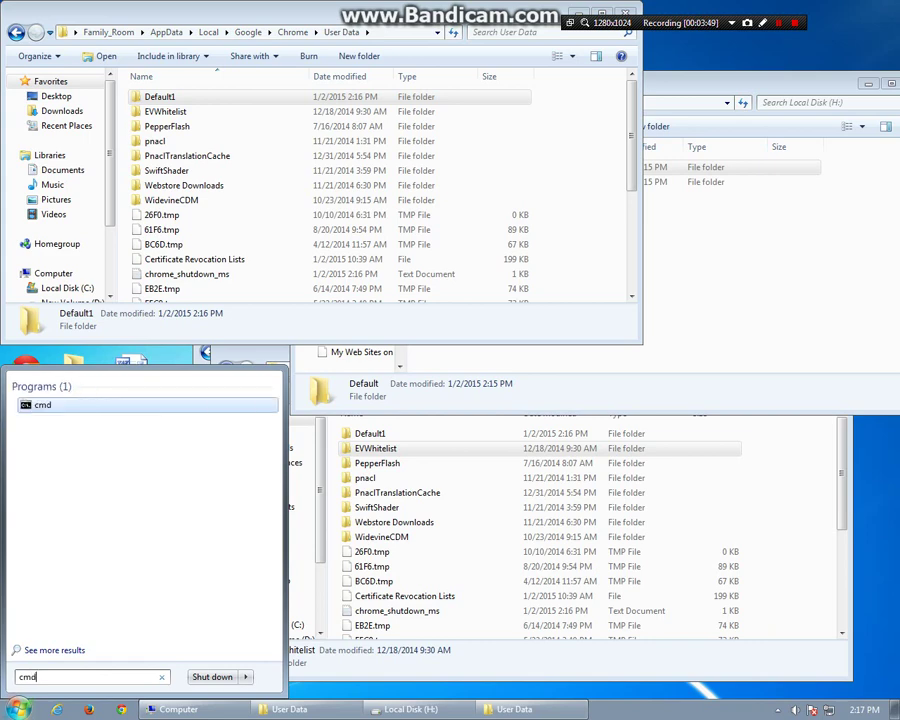
{"action": "key", "text": "Return"}
{"action": "left_click_drag", "start_coordinate": [356, 136], "coordinate": [423, 271]}
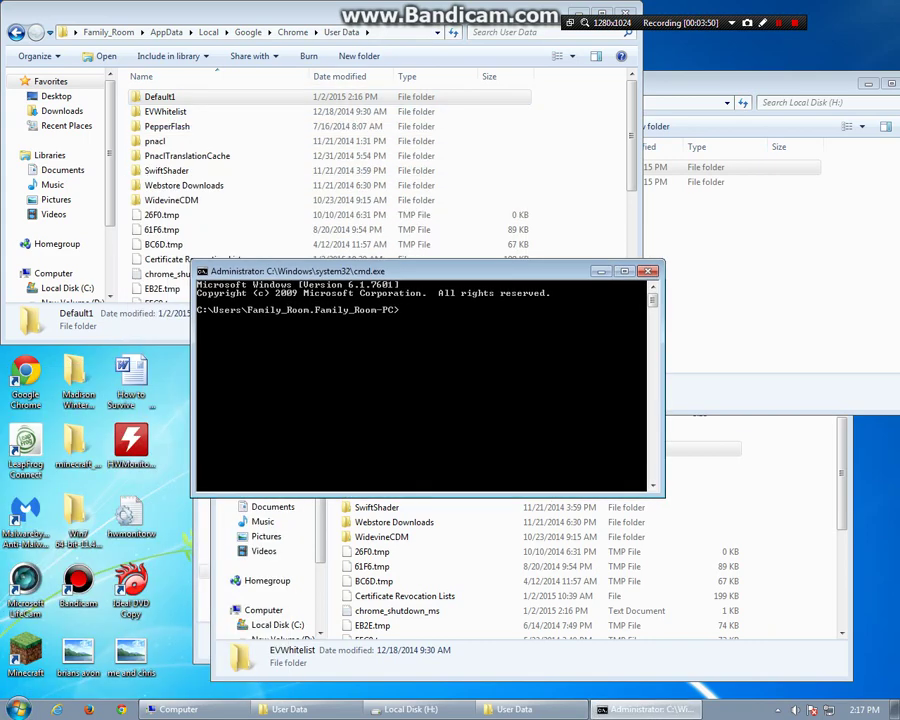
Change to the root of the C: drive with cd c:\, list it with dir and locate junction.exe
{"action": "type", "text": "cd c:\\"}
{"action": "key", "text": "Return"}
{"action": "type", "text": "dir"}
{"action": "key", "text": "Return"}
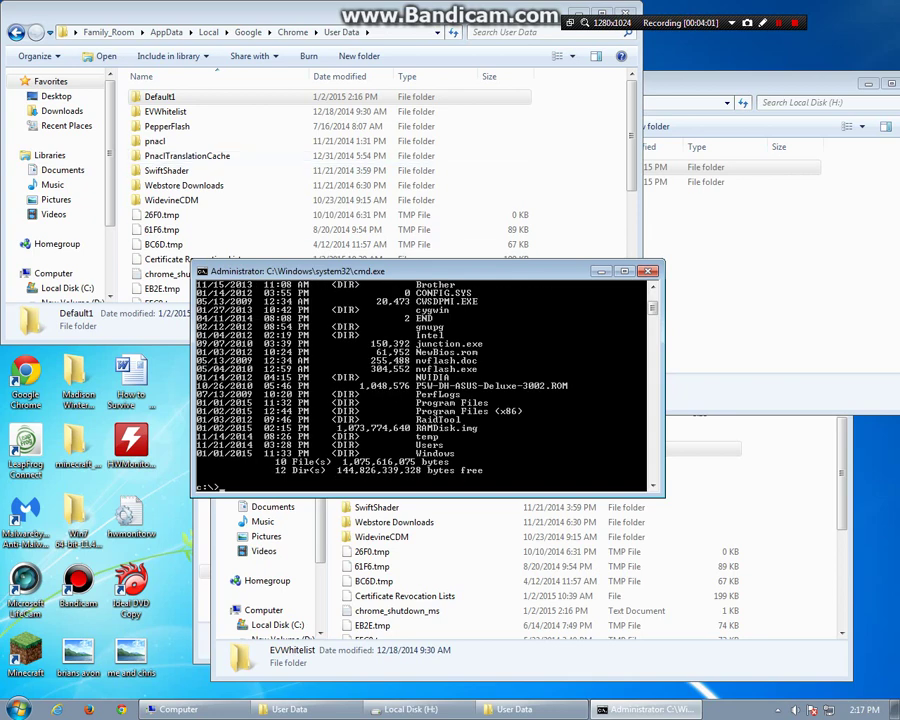
{"action": "left_click_drag", "start_coordinate": [417, 343], "coordinate": [483, 343]}
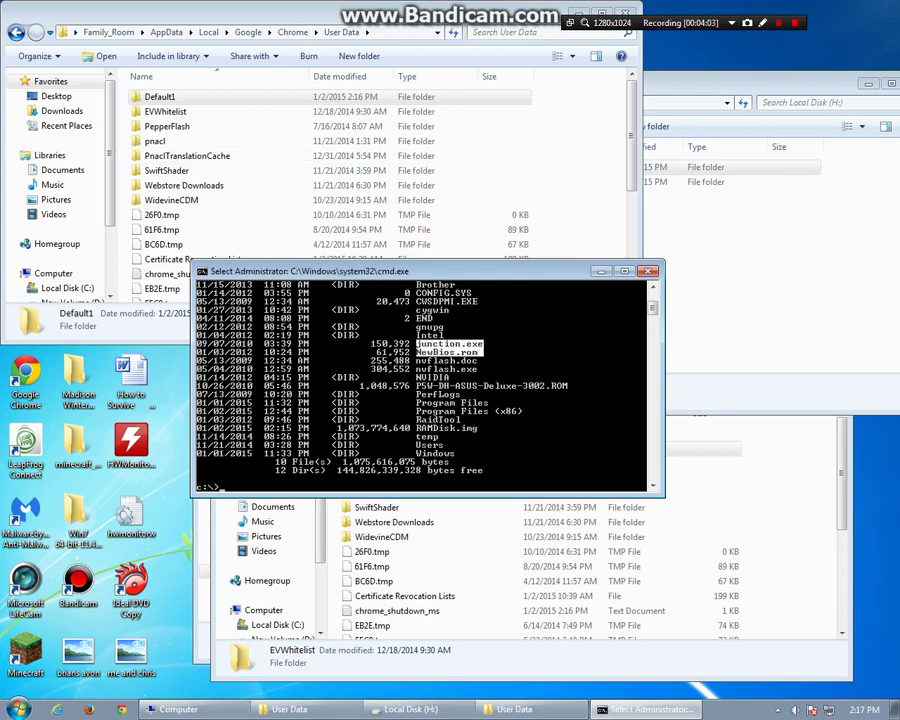
{"action": "left_click", "coordinate": [444, 343]}
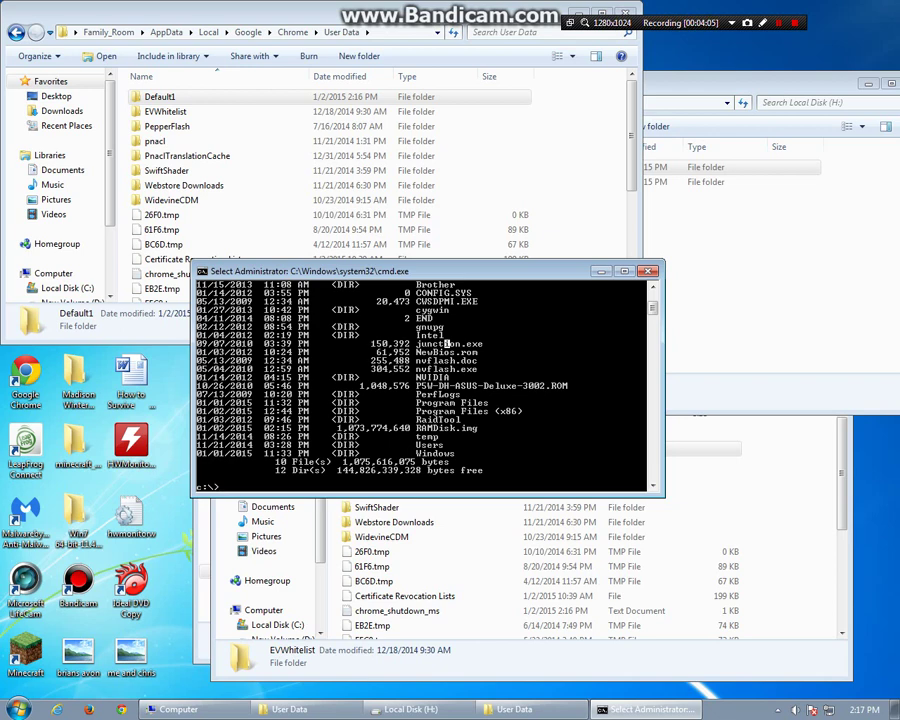
{"action": "left_click", "coordinate": [587, 354]}
{"action": "left_click", "coordinate": [531, 352]}
Search for Notepad and open a blank Notepad document for composing the junction command
{"action": "key", "text": "super"}
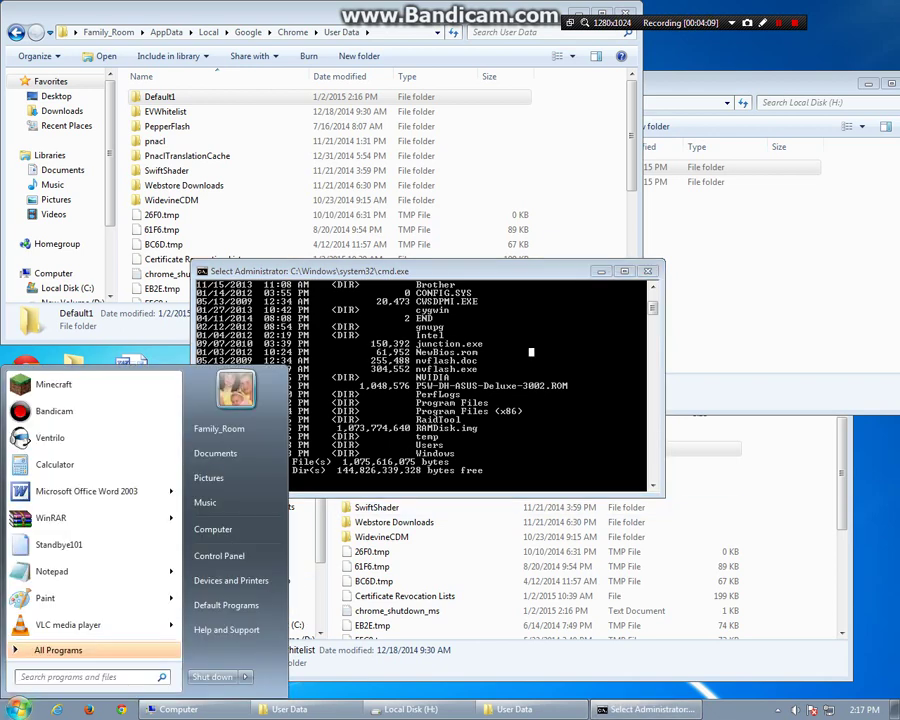
{"action": "type", "text": "not"}
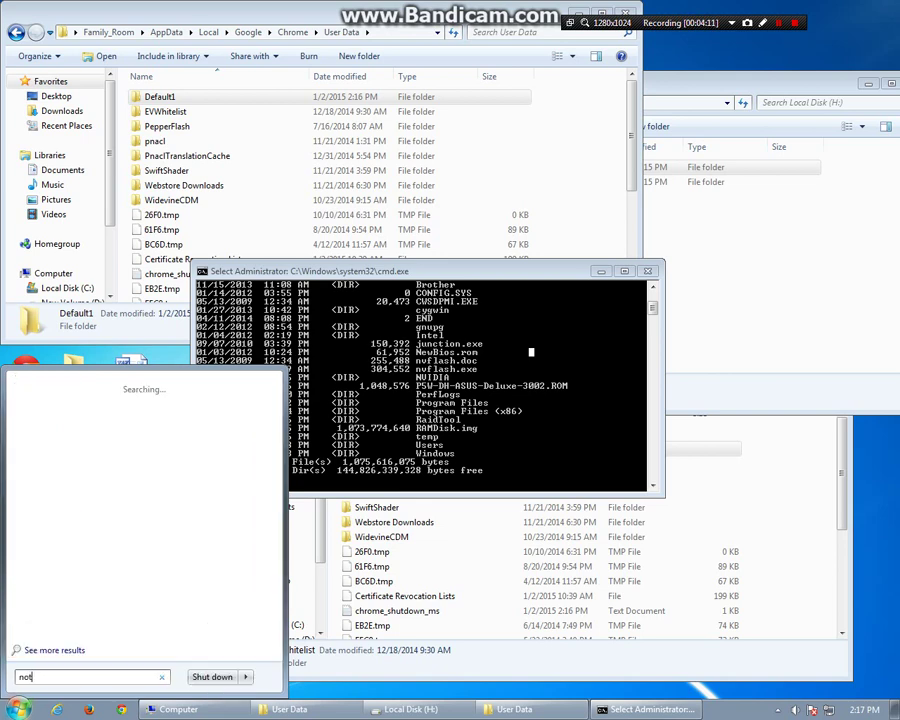
{"action": "type", "text": "e"}
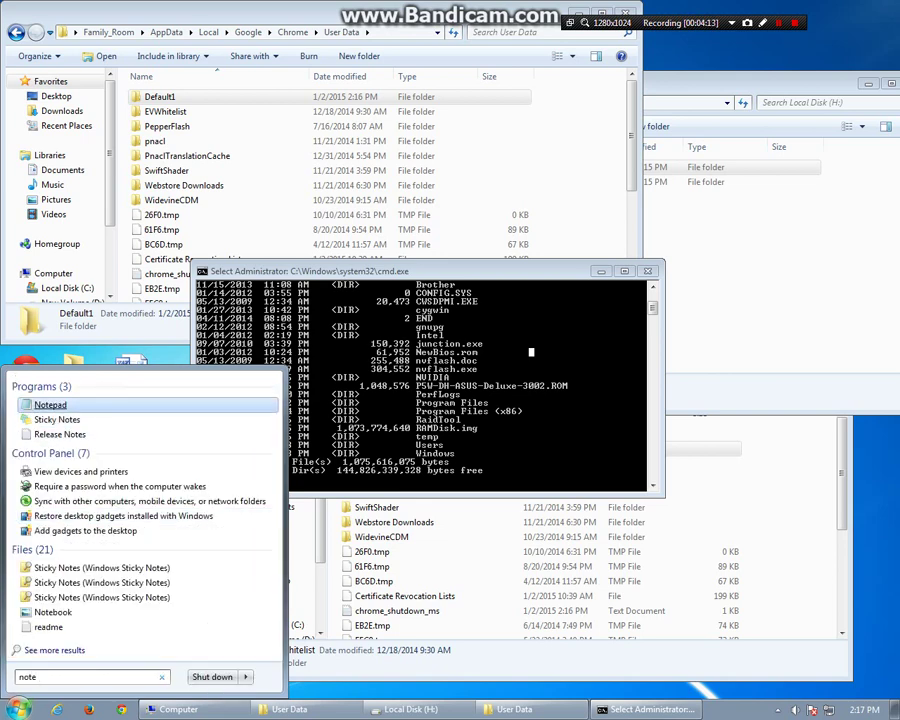
{"action": "key", "text": "Return"}
Copy the word junction from the Command Prompt listing and paste it at the start of the blank Notepad document, followed by a space
{"action": "key", "text": "alt+Tab"}
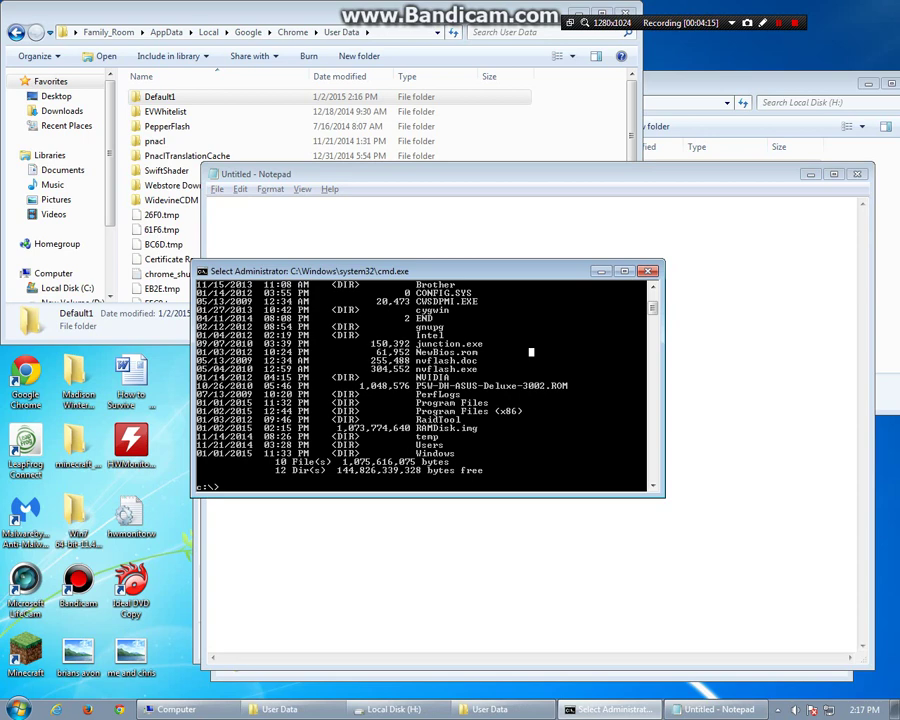
{"action": "left_click_drag", "start_coordinate": [418, 344], "coordinate": [458, 344]}
{"action": "key", "text": "ctrl+c"}
{"action": "right_click", "coordinate": [458, 344]}
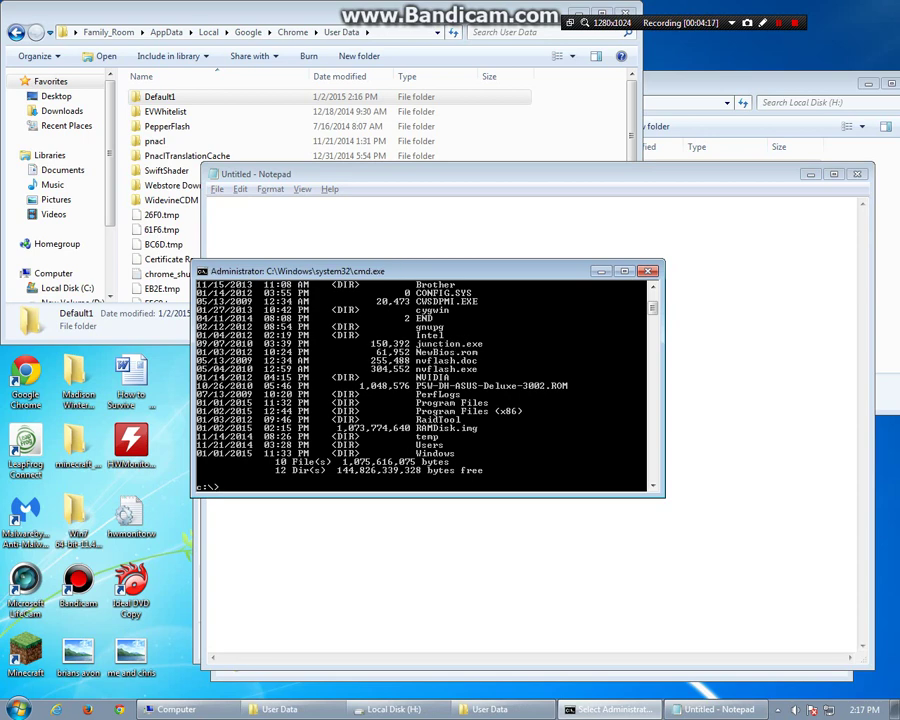
{"action": "left_click", "coordinate": [448, 499]}
{"action": "right_click", "coordinate": [328, 258]}
{"action": "left_click", "coordinate": [360, 326]}
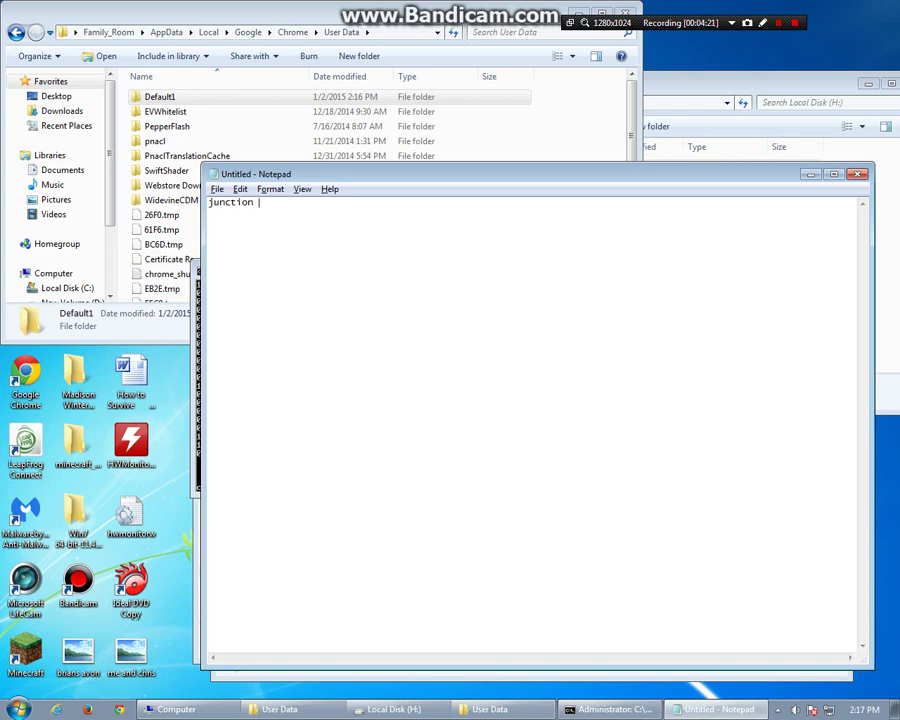
Append the quoted link path "C:\Users\Family_Room.Family_Room-PC\AppData\Local\Google\Chrome\User Data\Default" to the junction command, copying the folder path from the User Data window
{"action": "type", "text": "\""}
{"action": "left_click", "coordinate": [400, 33]}
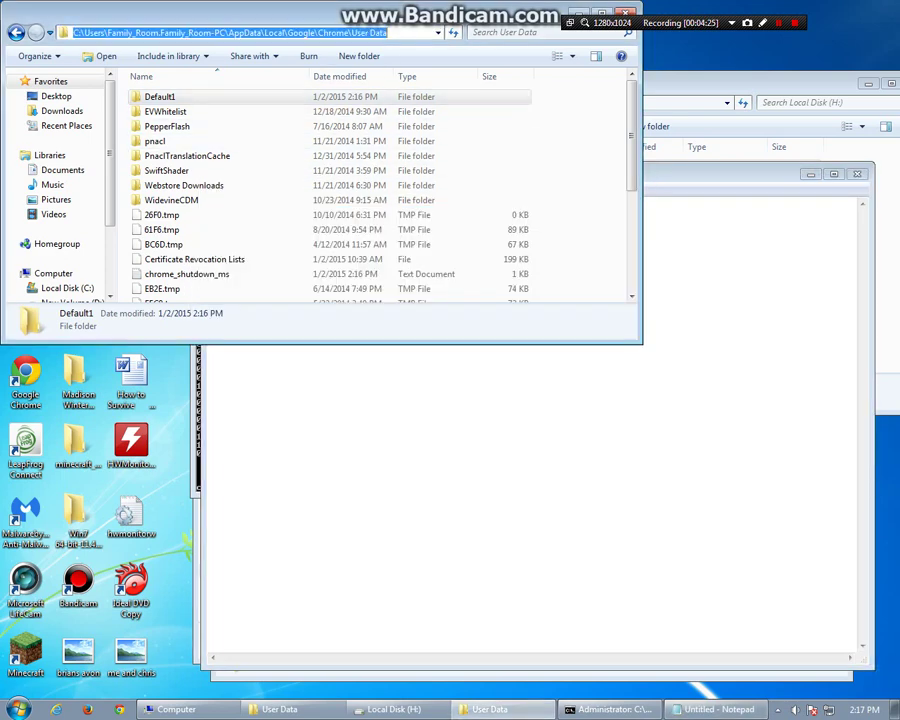
{"action": "left_click", "coordinate": [317, 365]}
{"action": "type", "text": "\""}
{"action": "type", "text": "C:\\users\\Family_Room.Family_Room-PC\\AppData\\Local\\Google\\Chrome\\User Data"}
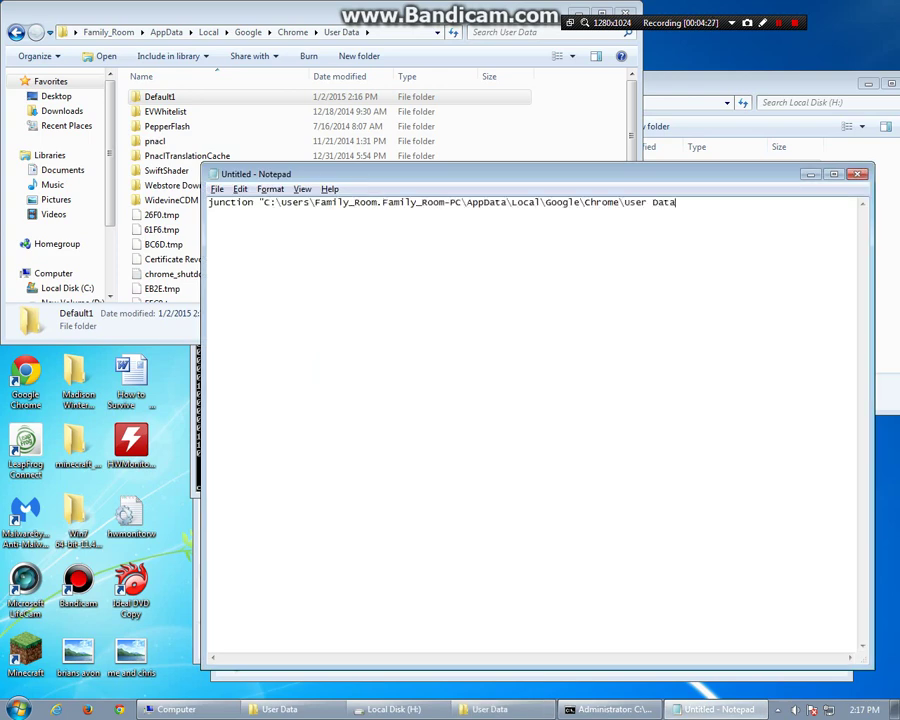
{"action": "type", "text": "\\Da"}
{"action": "key", "text": "BackSpace"}
{"action": "type", "text": "efault\""}
Copy the path of the Default folder on drive H: and add it to the command as the quoted target "H:\Default"
{"action": "left_click", "coordinate": [735, 90]}
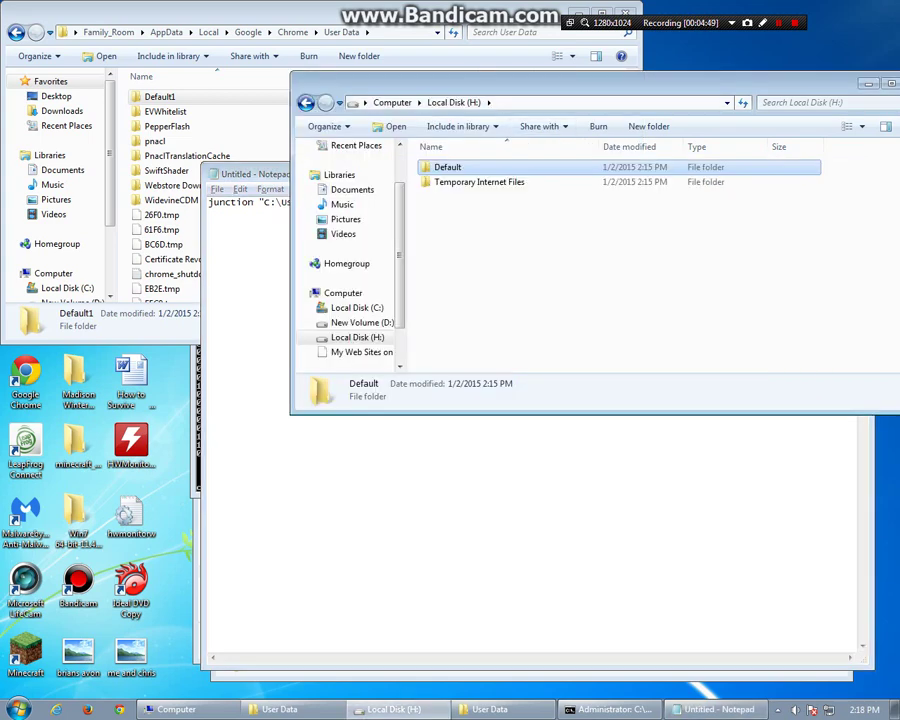
{"action": "left_click", "coordinate": [600, 103]}
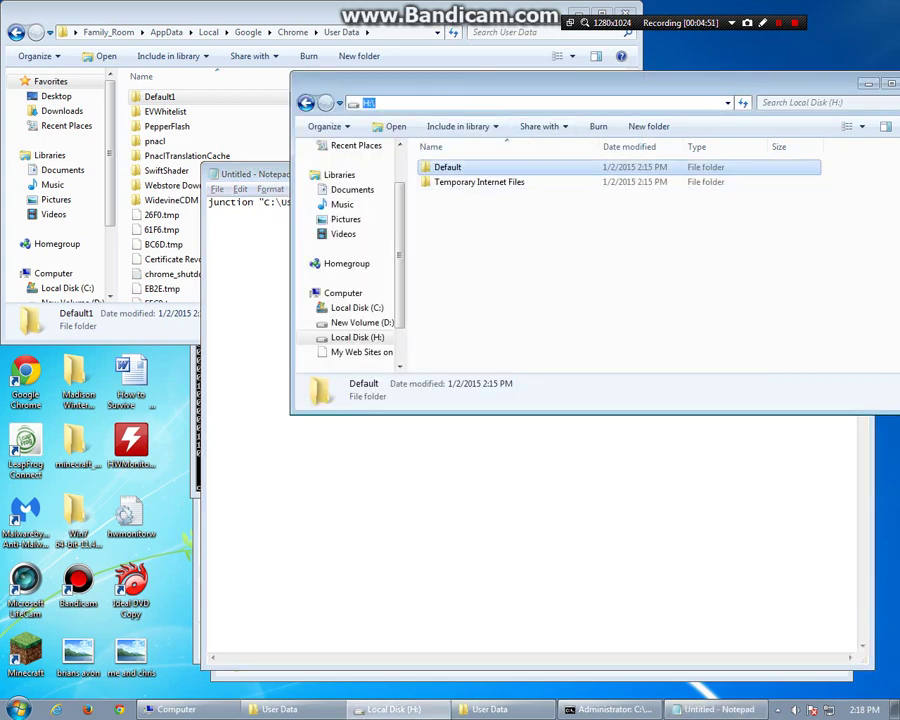
{"action": "double_click", "coordinate": [448, 167]}
{"action": "key", "text": "alt+d"}
{"action": "key", "text": "ctrl+c"}
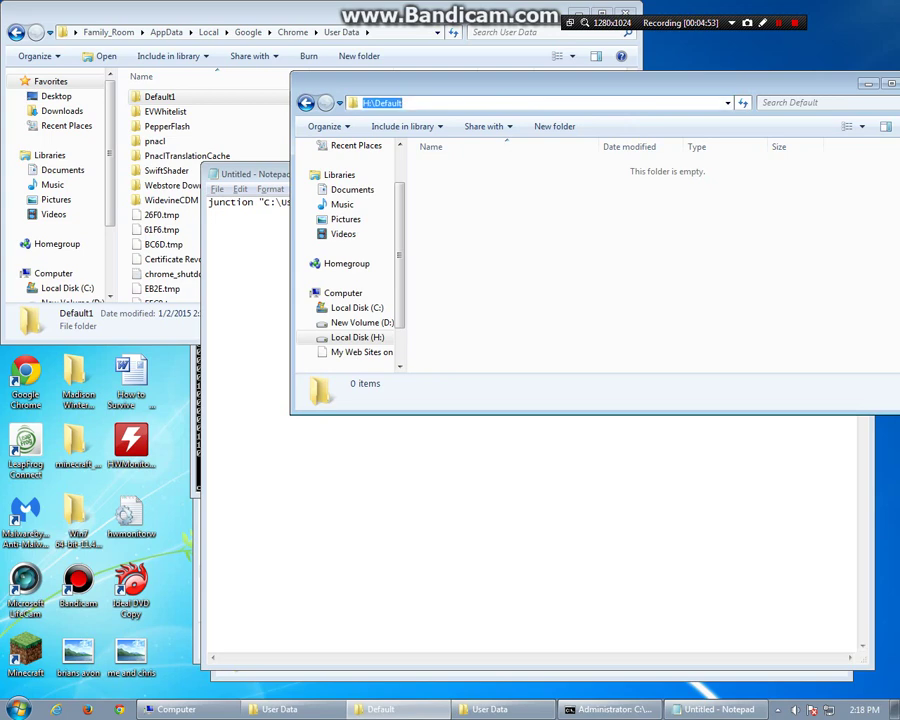
{"action": "key", "text": "alt+Tab"}
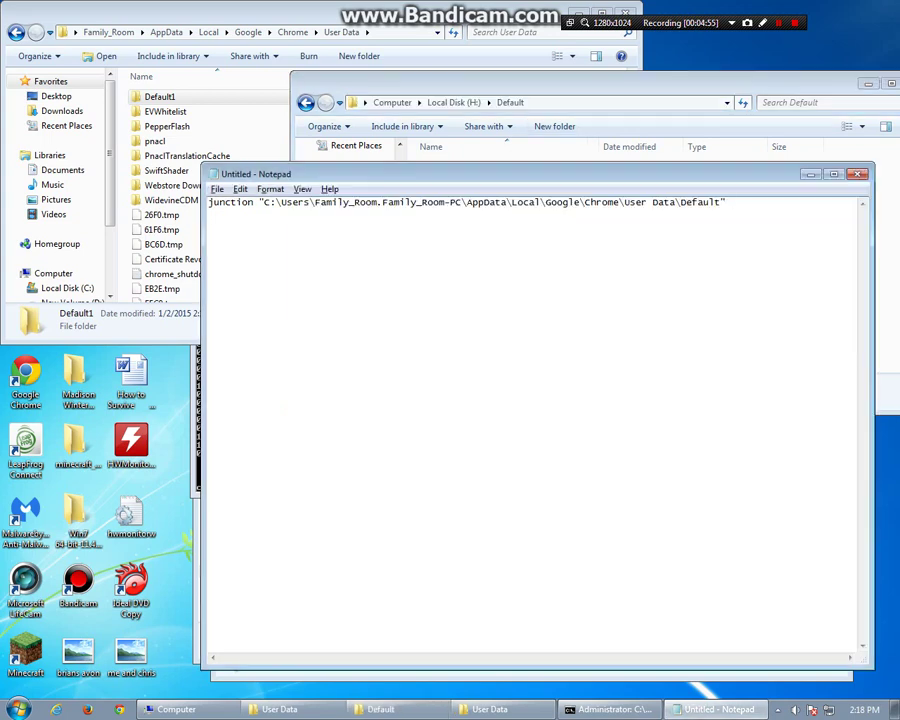
{"action": "key", "text": "ctrl+v"}
{"action": "left_click", "coordinate": [731, 202]}
{"action": "type", "text": "\" \""}
Copy the complete junction command from Notepad and switch to the Command Prompt window
{"action": "left_click_drag", "start_coordinate": [800, 203], "coordinate": [209, 203]}
{"action": "key", "text": "ctrl+c"}
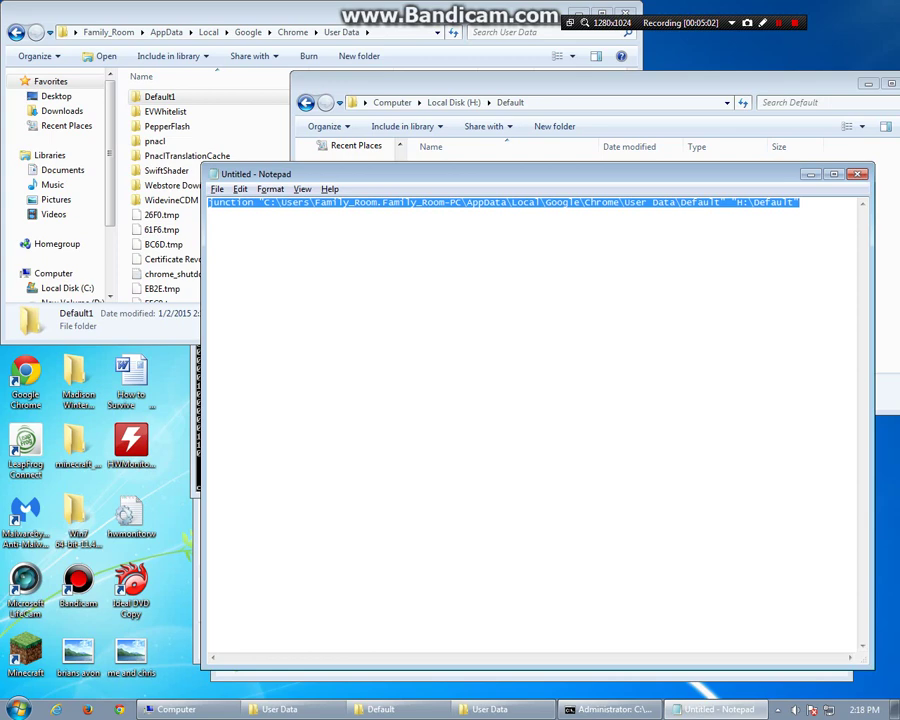
{"action": "key", "text": "alt+Tab"}
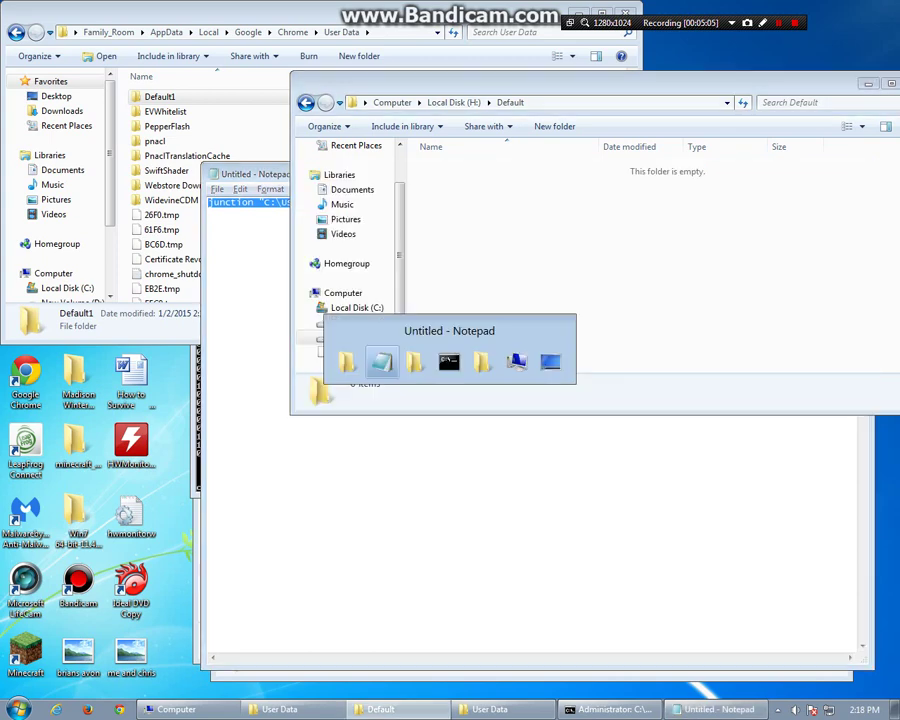
{"action": "key", "text": "alt+Tab"}
{"action": "key", "text": "alt+Tab"}
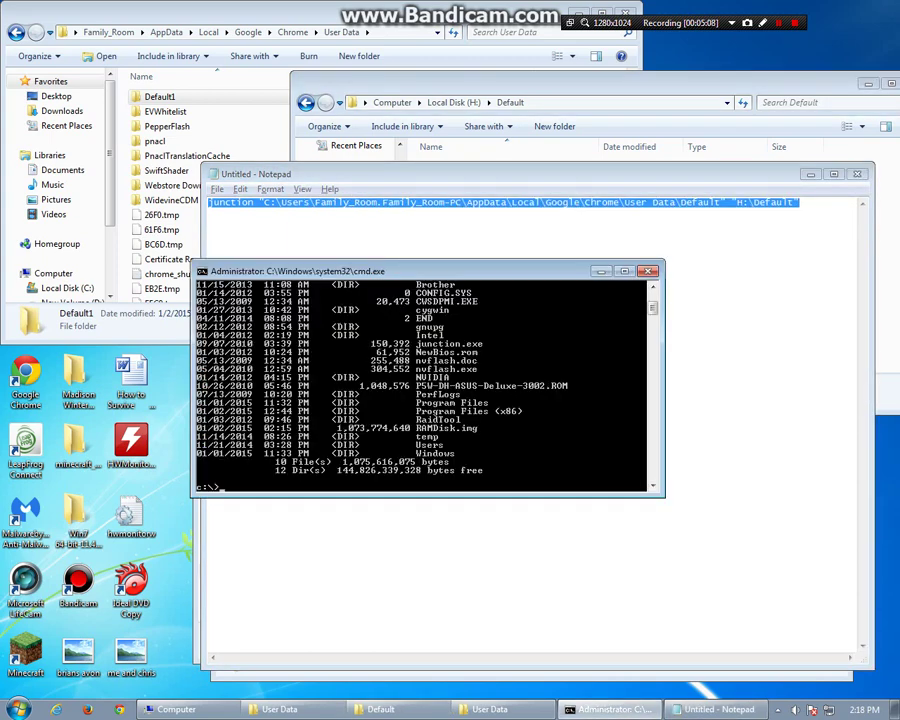
Review the Command Prompt's layout, font and option properties, including QuickEdit Mode, and close them with OK
{"action": "key", "text": "alt+space"}
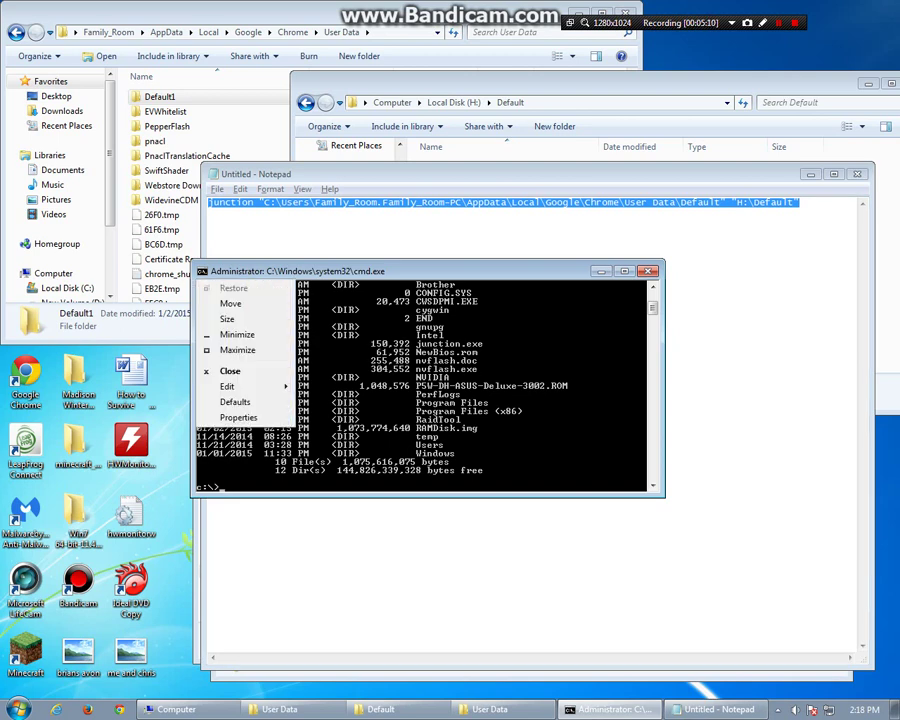
{"action": "key", "text": "Up"}
{"action": "key", "text": "Return"}
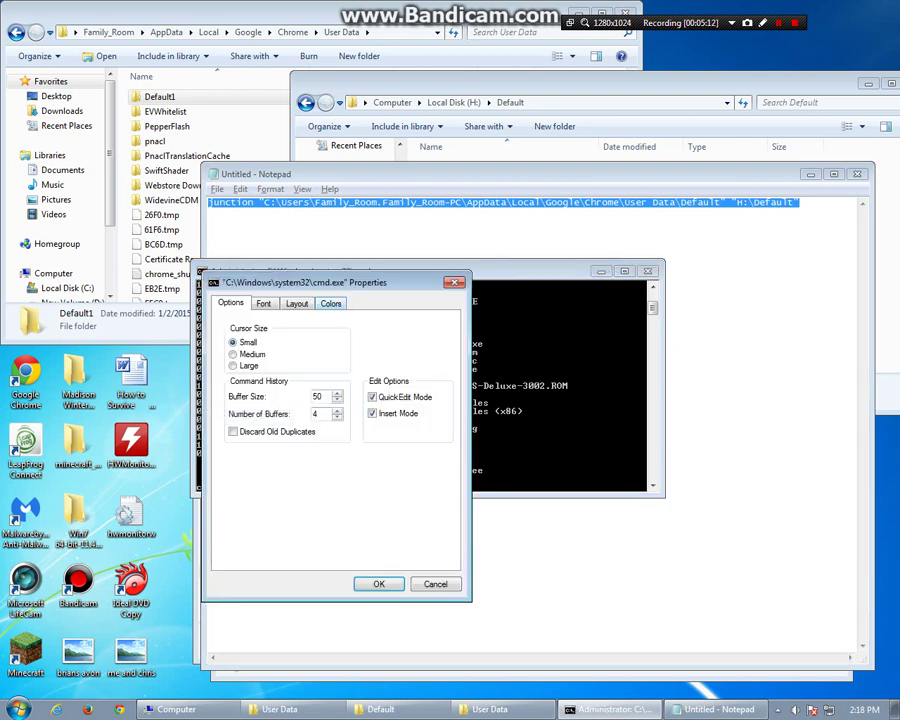
{"action": "left_click", "coordinate": [297, 303]}
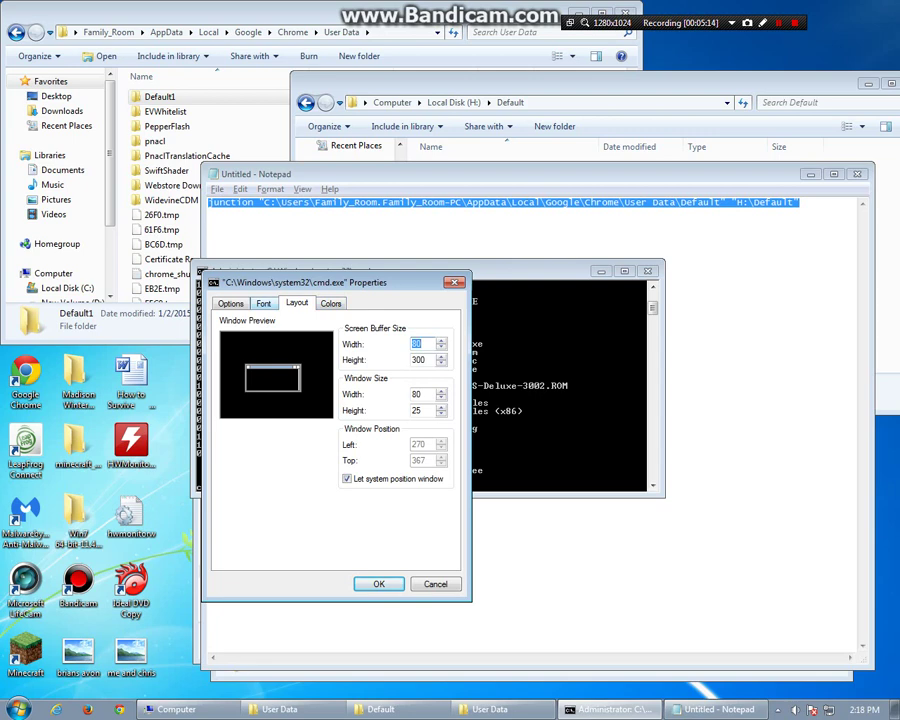
{"action": "left_click", "coordinate": [264, 303]}
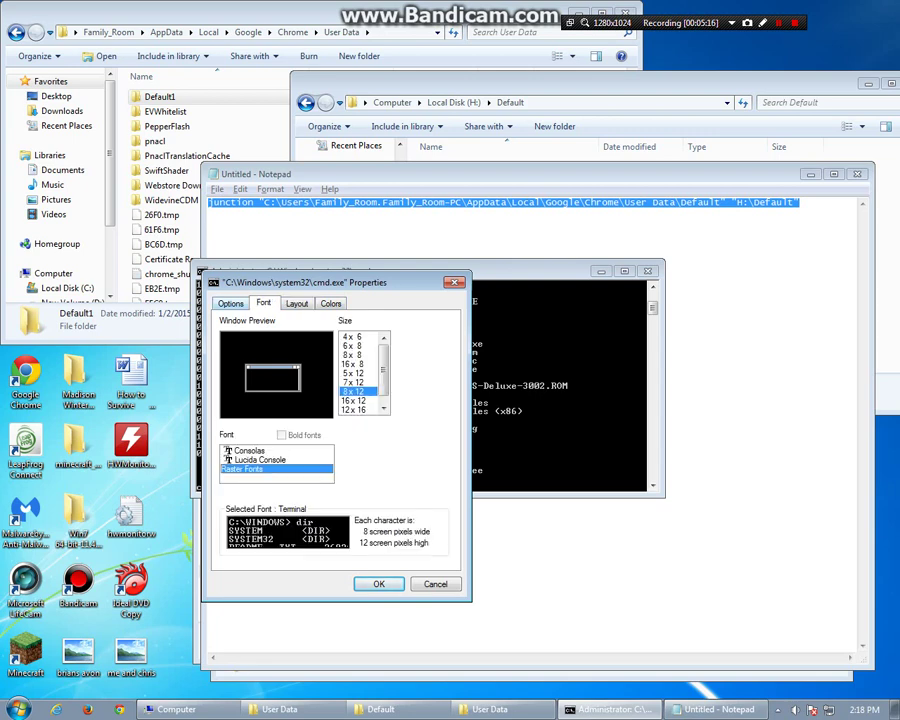
{"action": "key", "text": "ctrl+shift+Tab"}
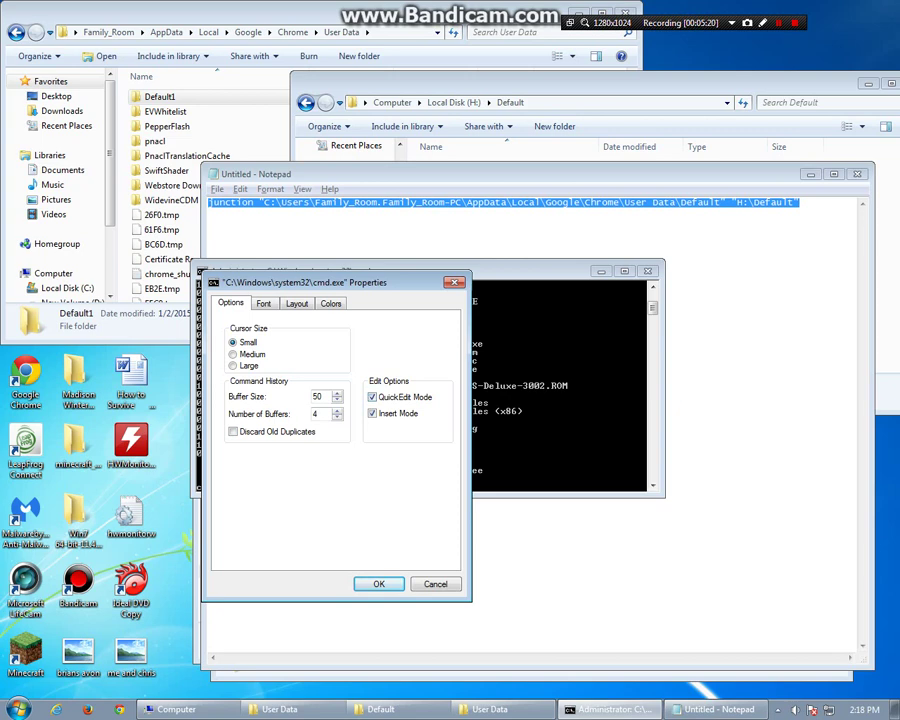
{"action": "key", "text": "Return"}
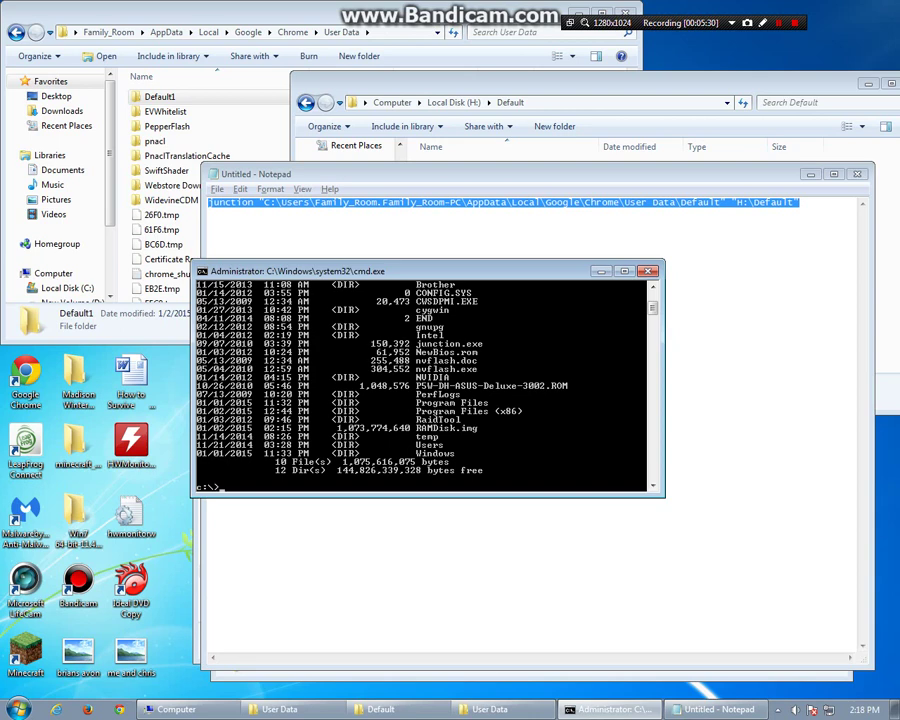
Paste and run the junction command linking Chrome's User Data\Default to H:\Default, and bring the User Data folder window forward
{"action": "key", "text": "ctrl+v"}
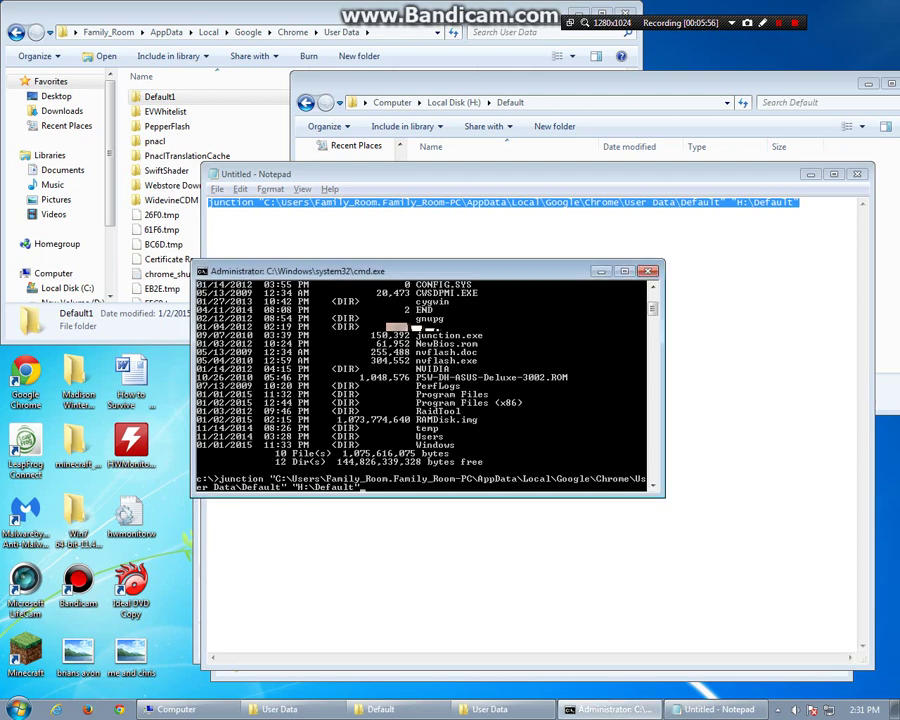
{"action": "key", "text": "Return"}
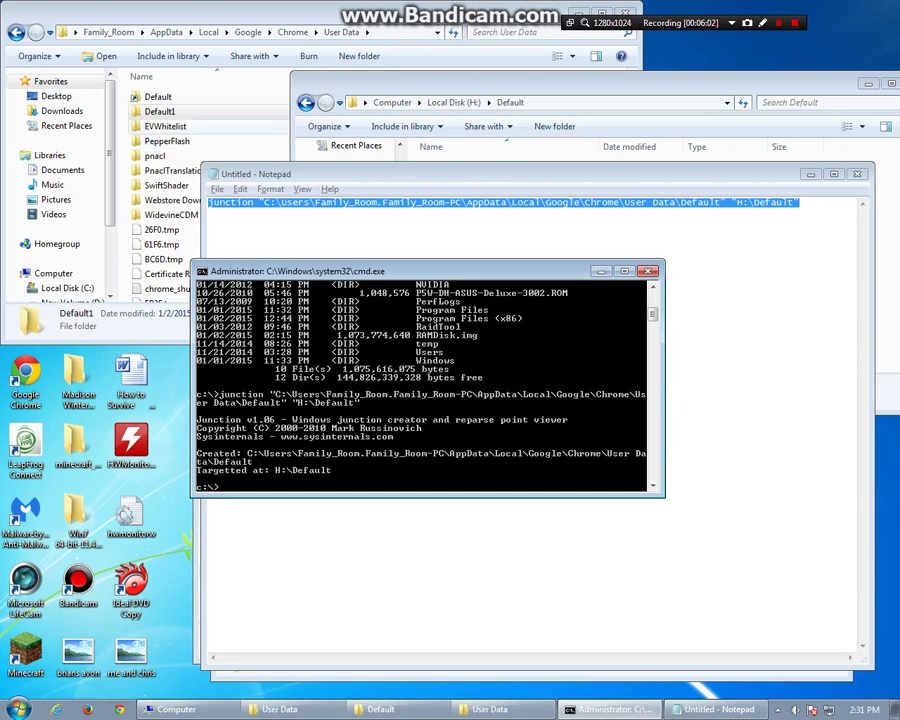
{"action": "left_click", "coordinate": [230, 13]}
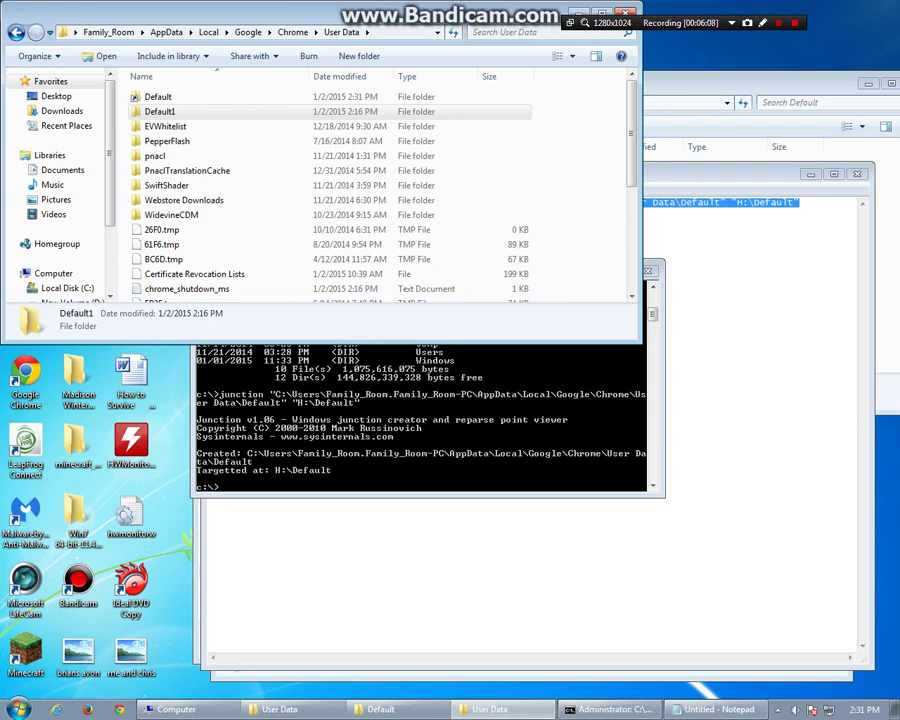
Go to the root of Local Disk (H:) and select the Temporary Internet Files folder
{"action": "left_click", "coordinate": [740, 84]}
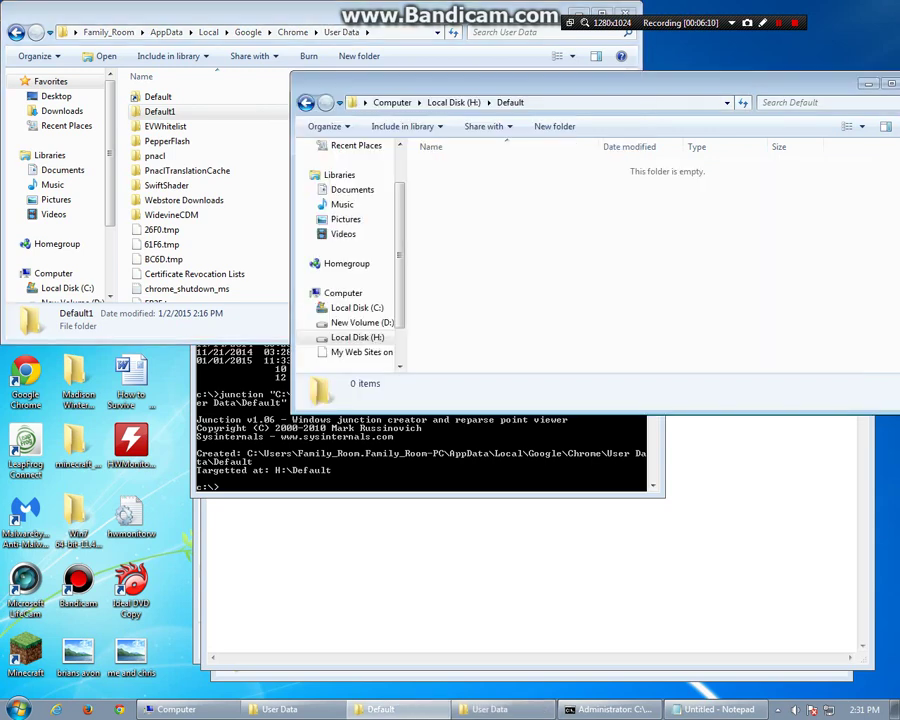
{"action": "left_click", "coordinate": [453, 103]}
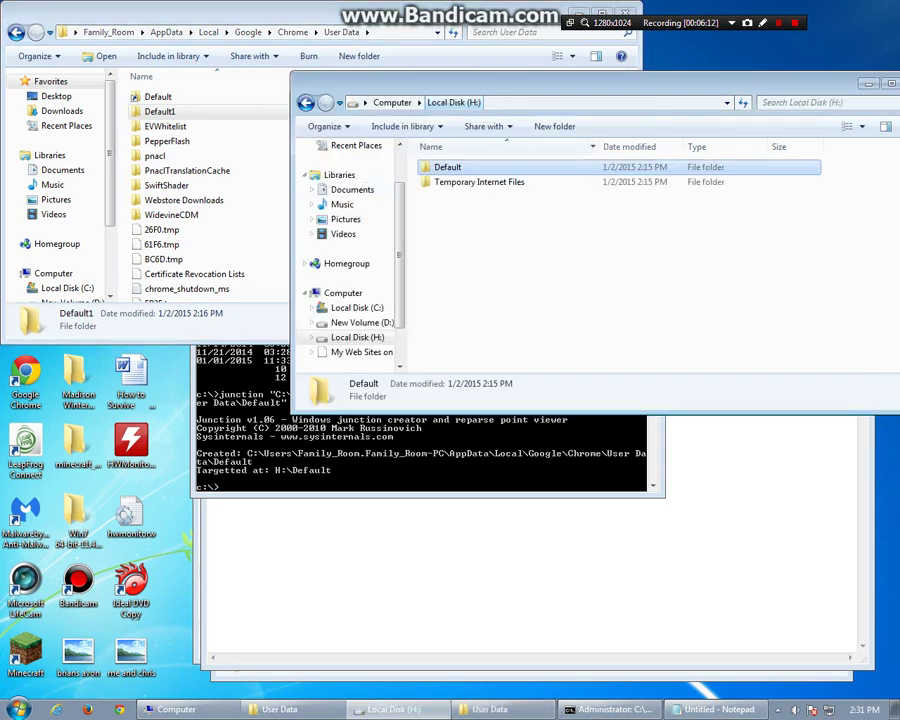
{"action": "left_click", "coordinate": [448, 167]}
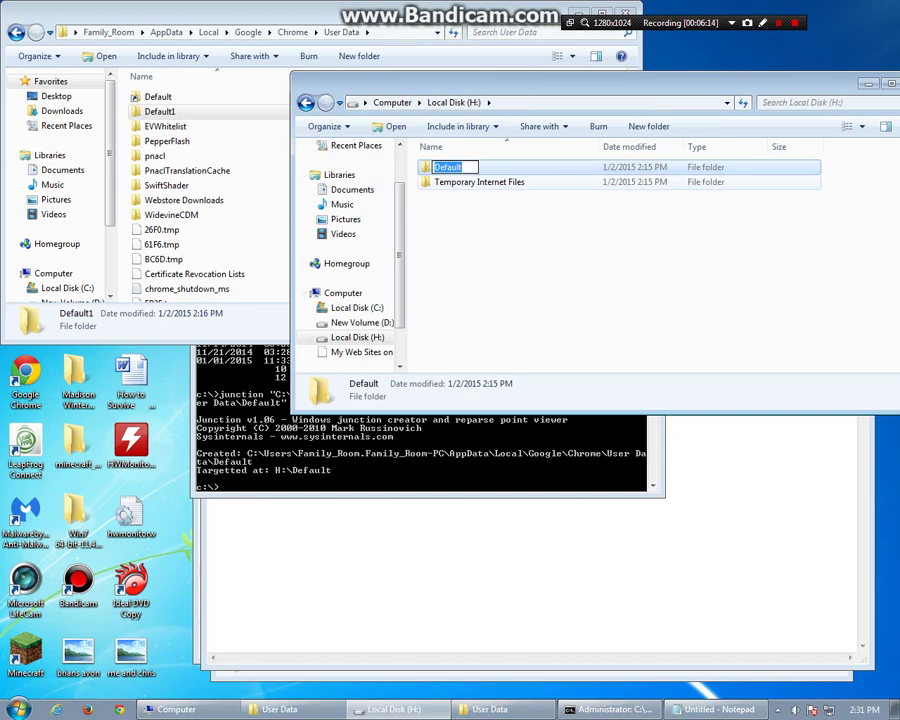
{"action": "left_click", "coordinate": [479, 182]}
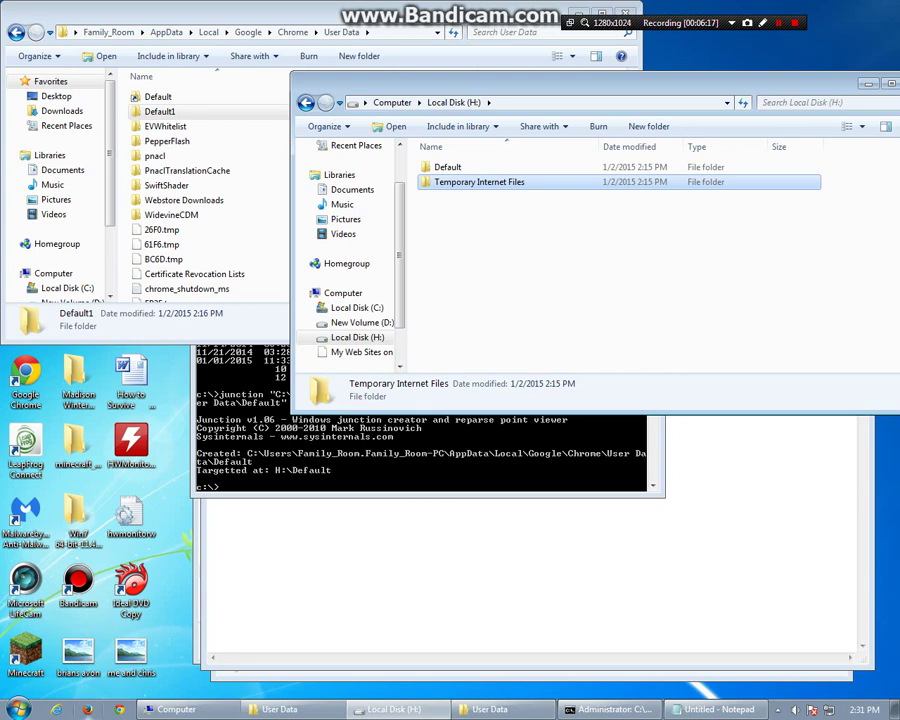
Open the properties of the Google Chrome shortcut pinned to the taskbar
{"action": "right_click", "coordinate": [87, 709]}
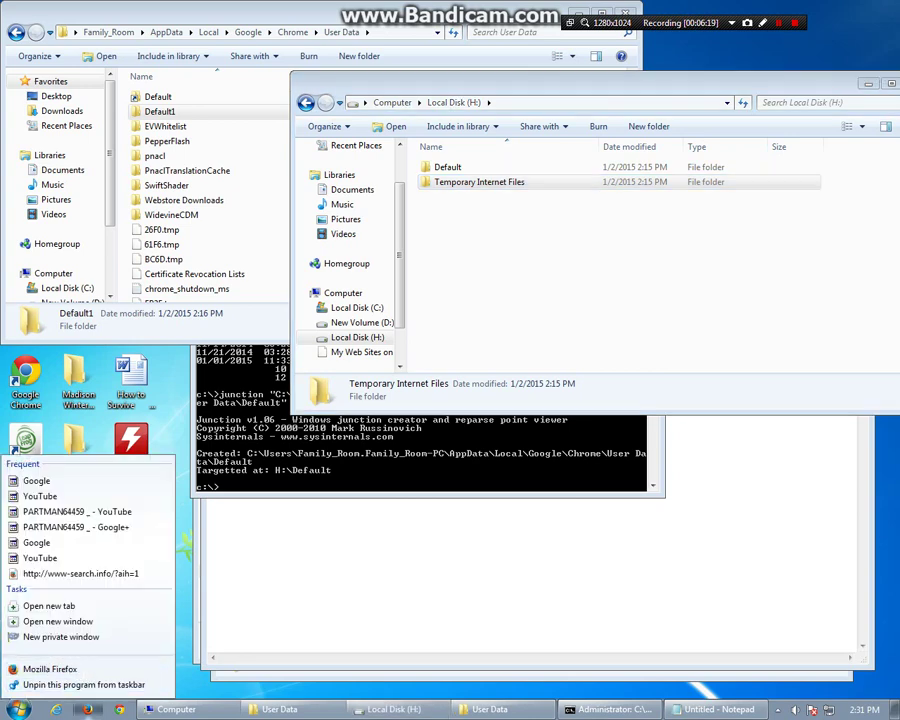
{"action": "right_click", "coordinate": [119, 709]}
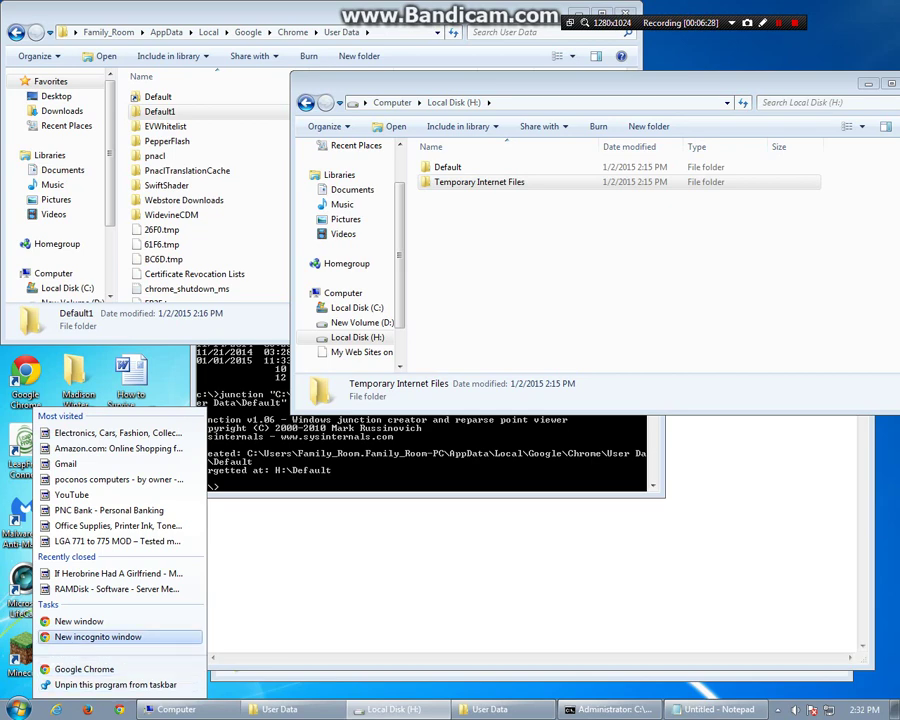
{"action": "right_click", "coordinate": [96, 669]}
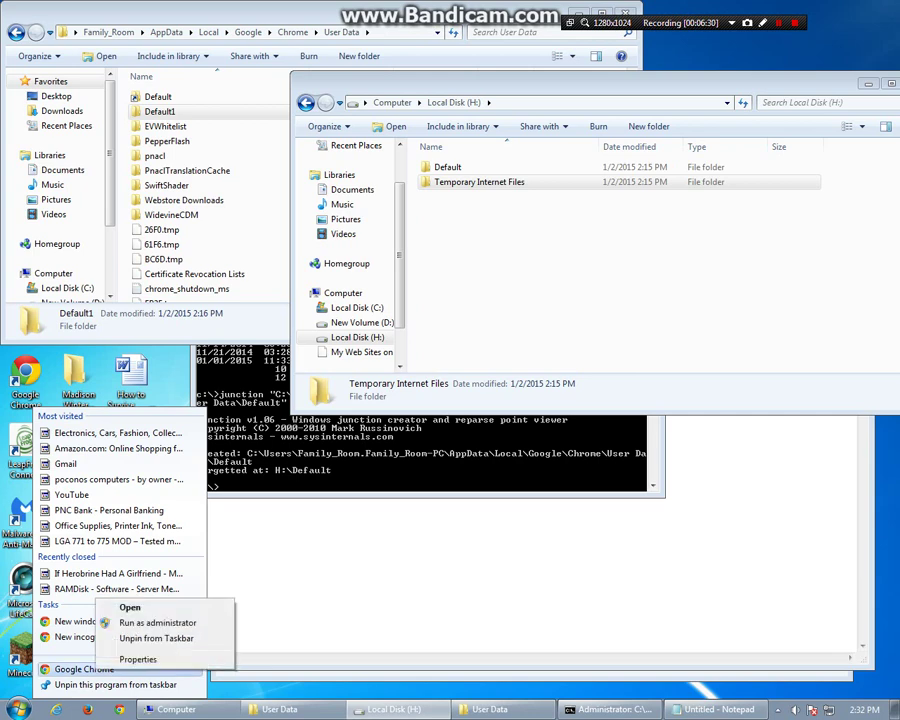
{"action": "left_click", "coordinate": [138, 659]}
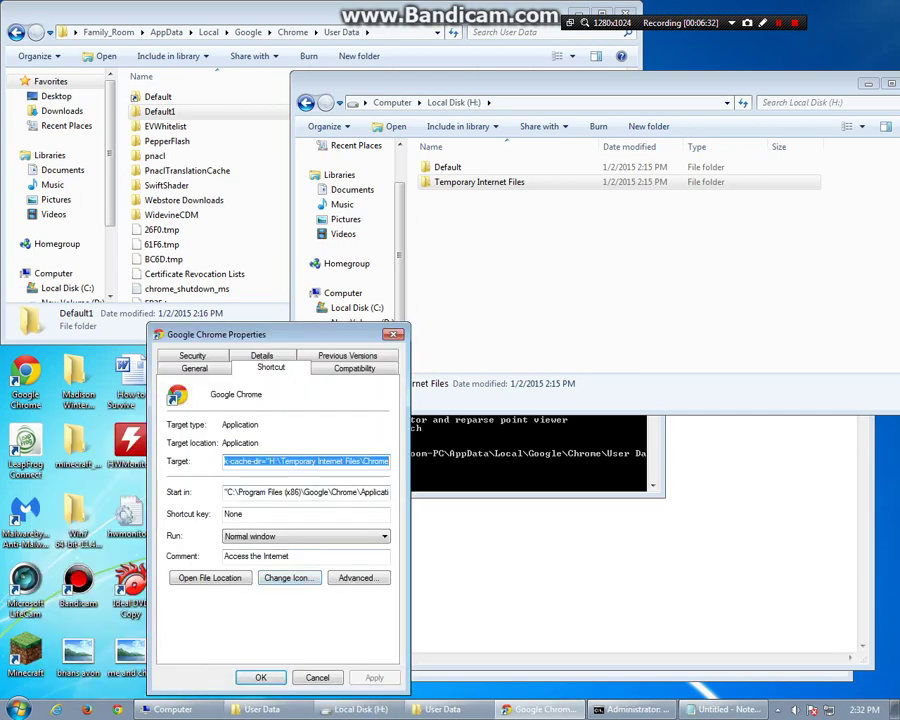
Examine the Chrome shortcut's Target for the --disk-cache-dir argument pointing to H:\Temporary Internet Files, selecting parts of the text
{"action": "left_click", "coordinate": [265, 461]}
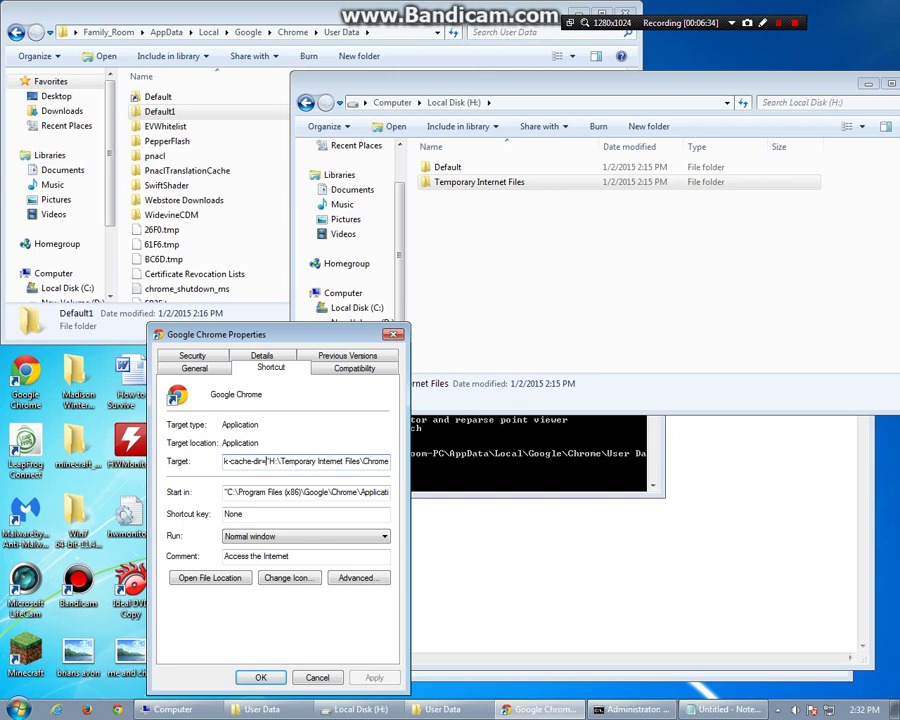
{"action": "key", "text": "Left"}
{"action": "key", "text": "Left"}
{"action": "key", "text": "Left"}
{"action": "key", "text": "Left"}
{"action": "key", "text": "Left"}
{"action": "key", "text": "Left"}
{"action": "key", "text": "Left"}
{"action": "key", "text": "Left"}
{"action": "key", "text": "Left"}
{"action": "key", "text": "Left"}
{"action": "key", "text": "Left"}
{"action": "key", "text": "Left"}
{"action": "key", "text": "Left"}
{"action": "key", "text": "Left"}
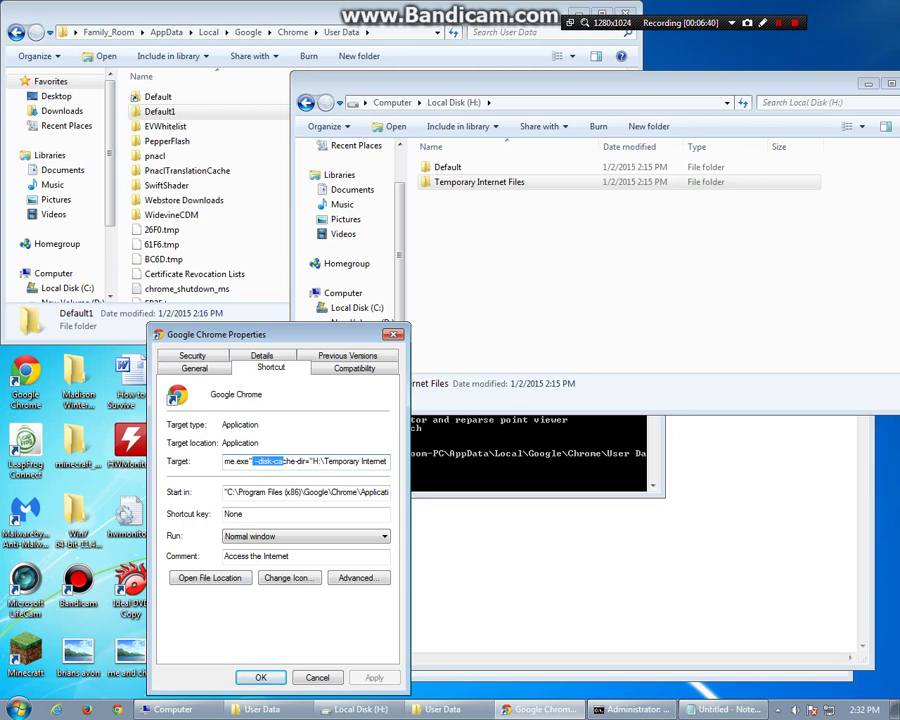
{"action": "left_click_drag", "start_coordinate": [281, 461], "coordinate": [389, 461]}
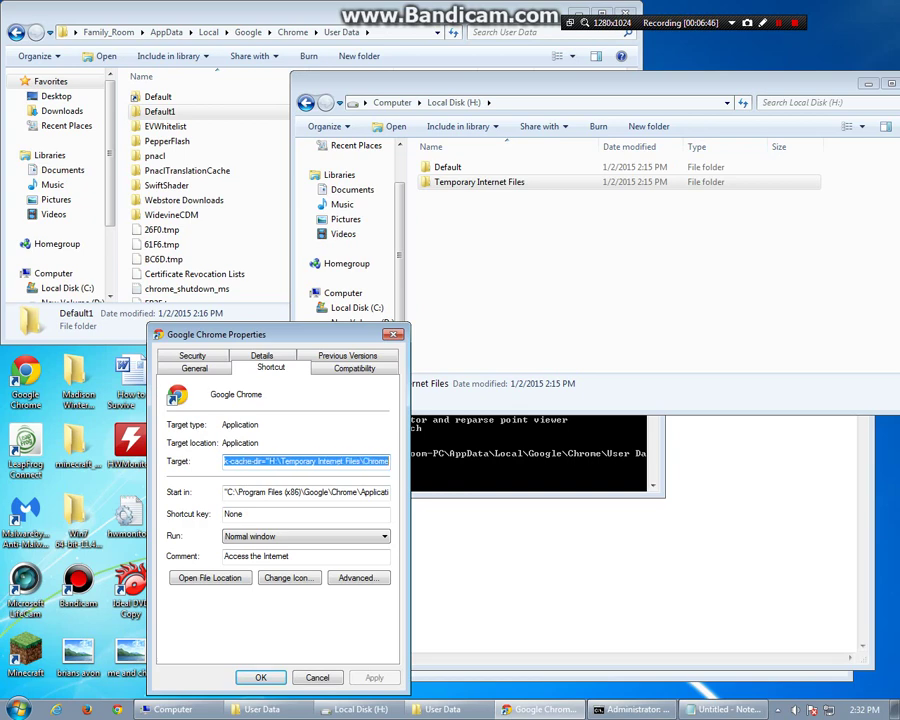
Copy the --disk-cache-dir argument for H:\Temporary Internet Files\Chrome from the shortcut's Target and paste it below the junction command in the Notepad file
{"action": "right_click", "coordinate": [322, 461]}
{"action": "left_click", "coordinate": [360, 506]}
{"action": "left_click", "coordinate": [722, 709]}
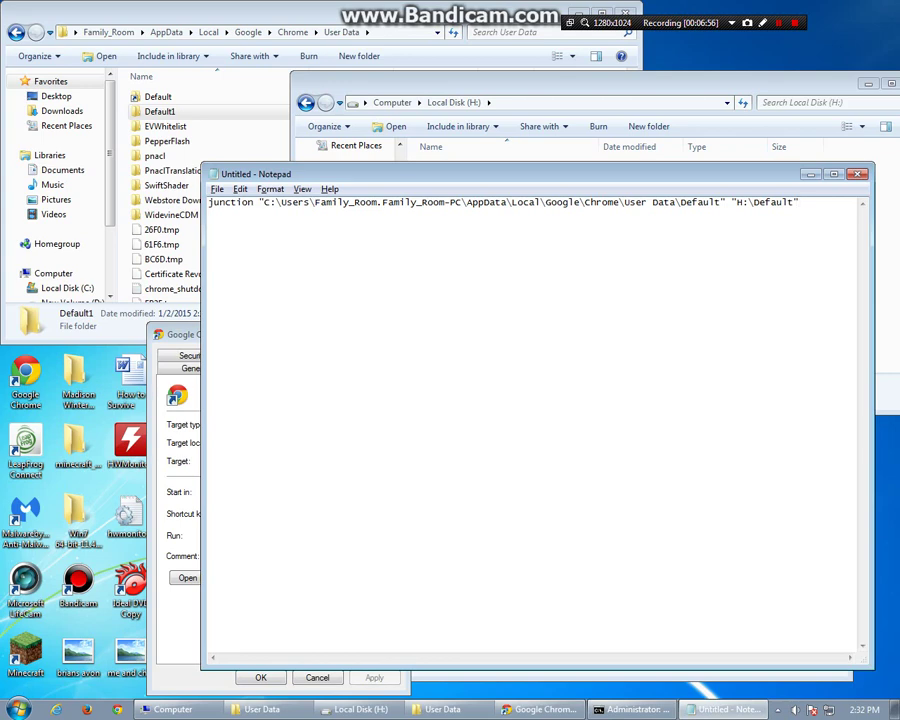
{"action": "key", "text": "ctrl+v"}
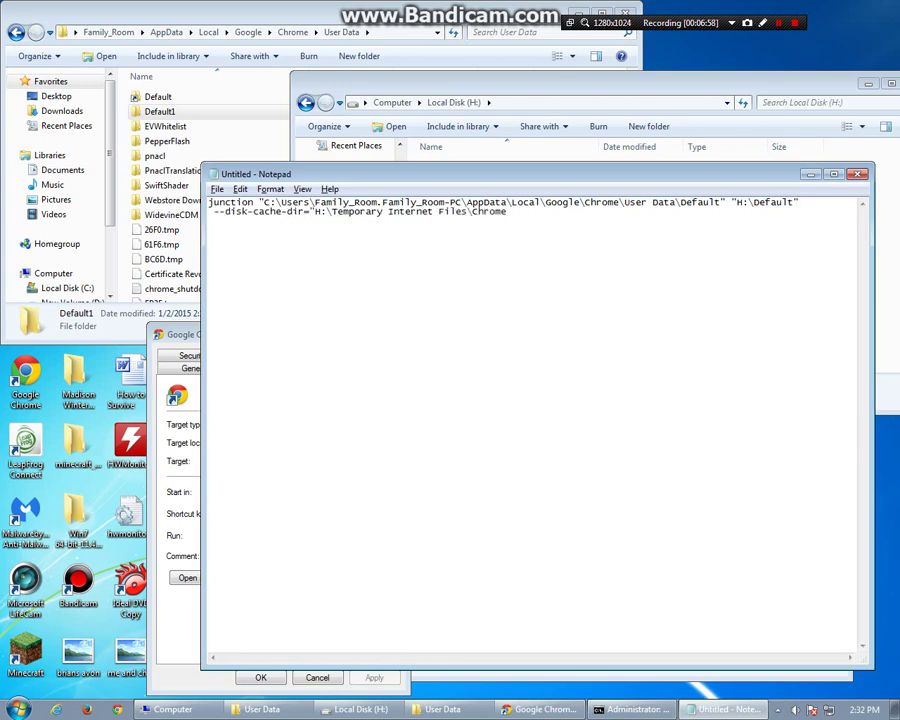
Create a folder named Chrome inside Temporary Internet Files on Local Disk (H:), and return to the drive's root
{"action": "left_click", "coordinate": [590, 84]}
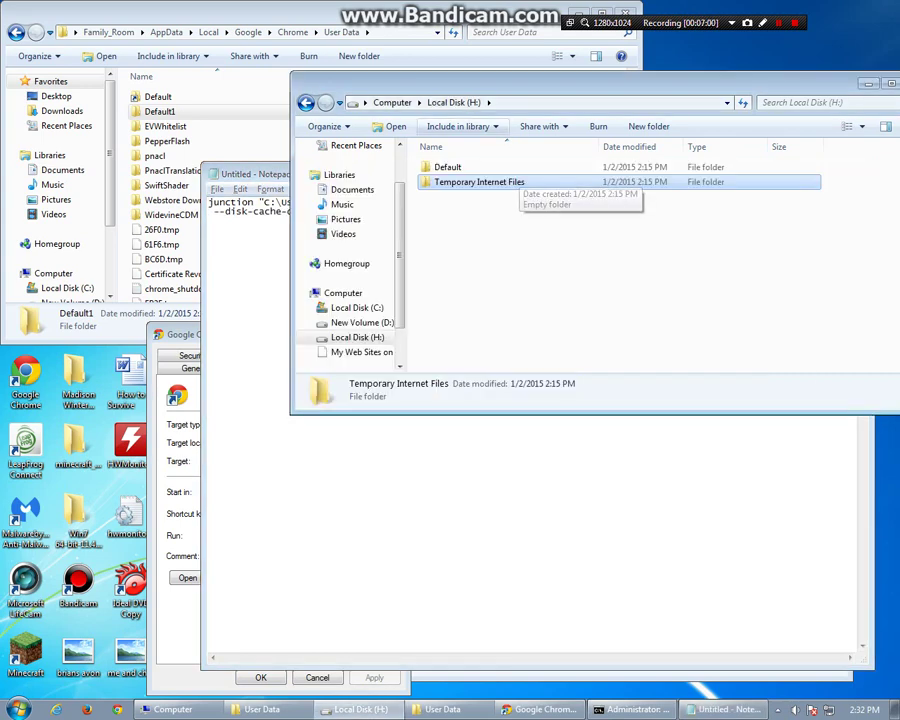
{"action": "key", "text": "alt+d"}
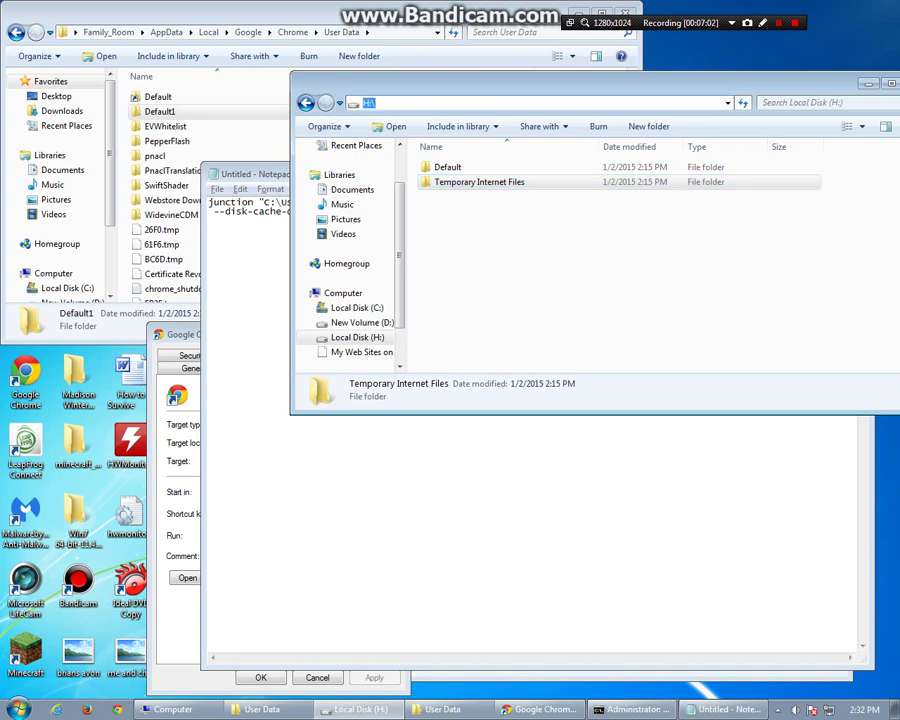
{"action": "left_click_drag", "start_coordinate": [590, 84], "coordinate": [651, 246]}
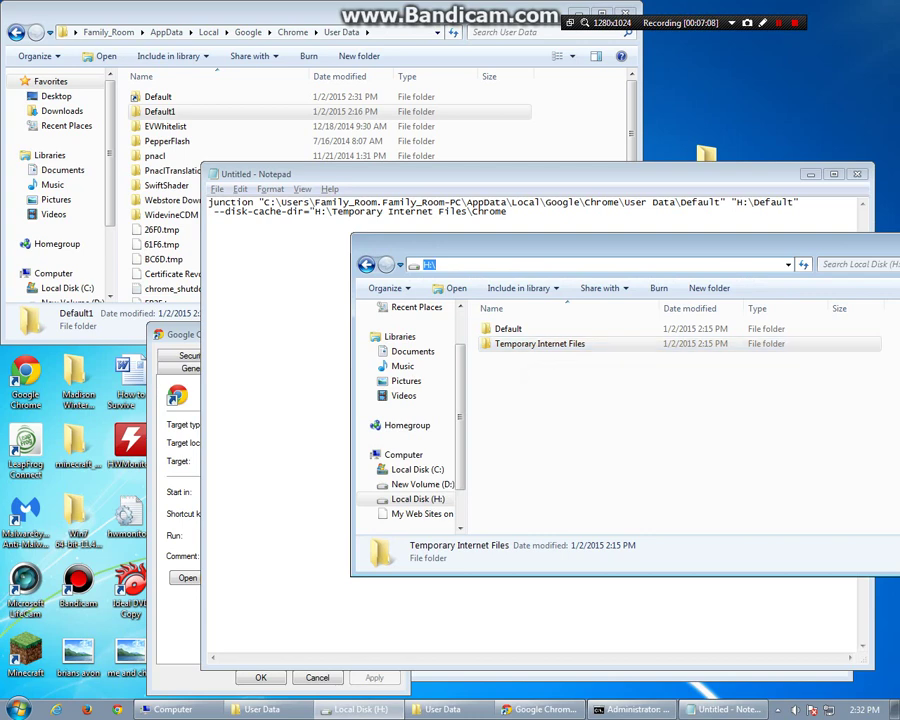
{"action": "left_click", "coordinate": [537, 344]}
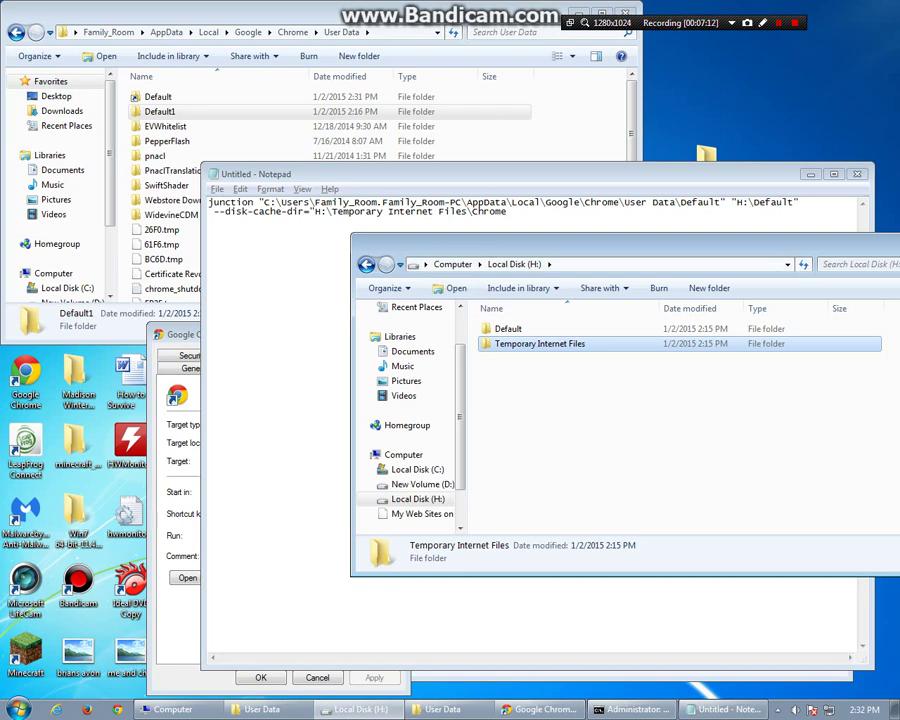
{"action": "double_click", "coordinate": [540, 343]}
{"action": "right_click", "coordinate": [537, 366]}
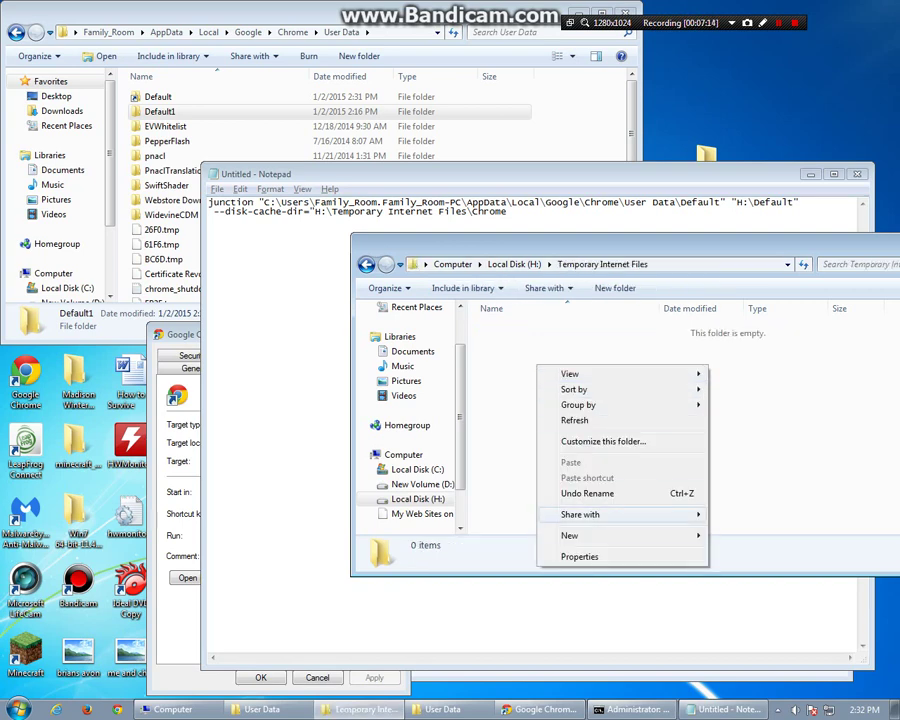
{"action": "mouse_move", "coordinate": [590, 535]}
{"action": "left_click", "coordinate": [742, 328]}
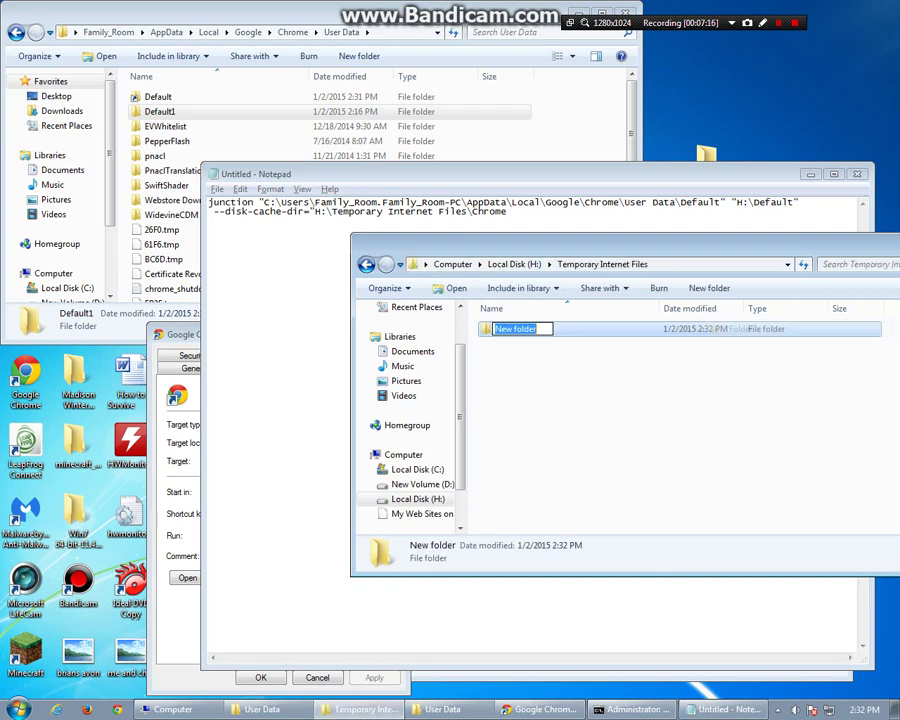
{"action": "type", "text": "Ch"}
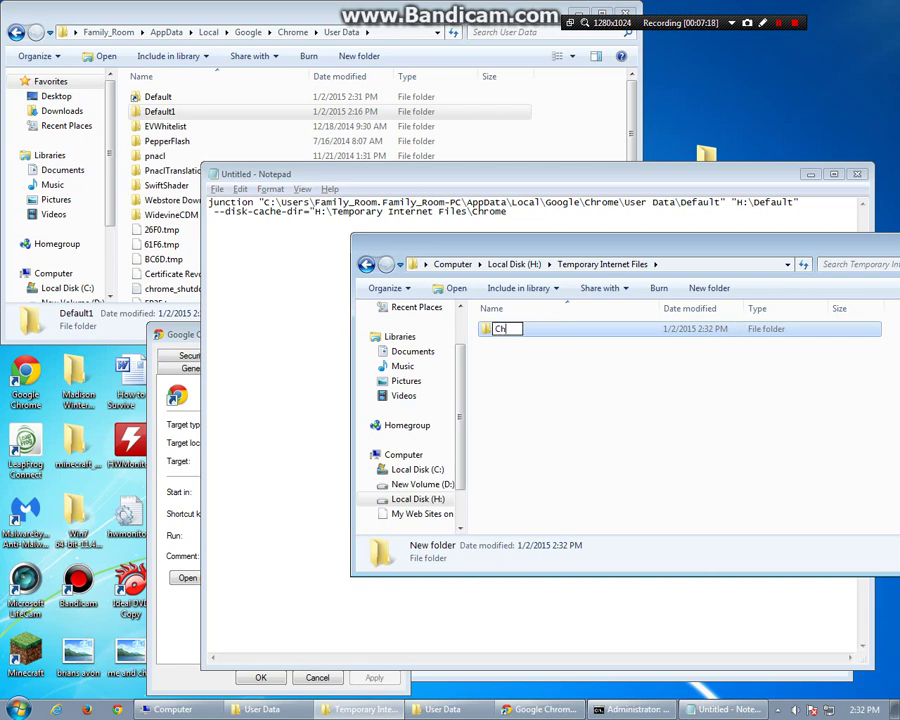
{"action": "type", "text": "rome"}
{"action": "key", "text": "Return"}
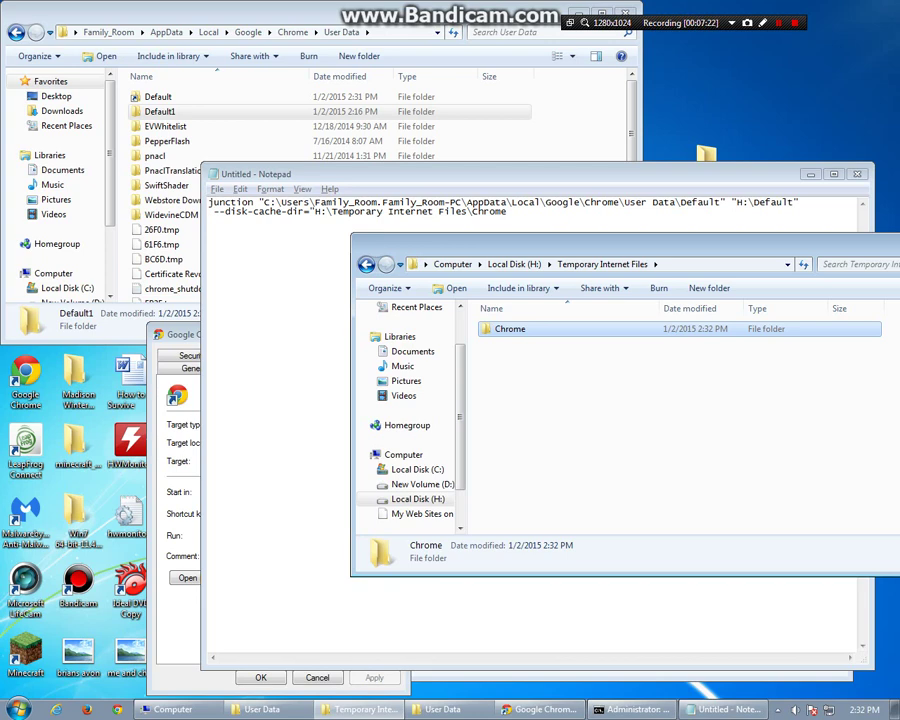
{"action": "key", "text": "BackSpace"}
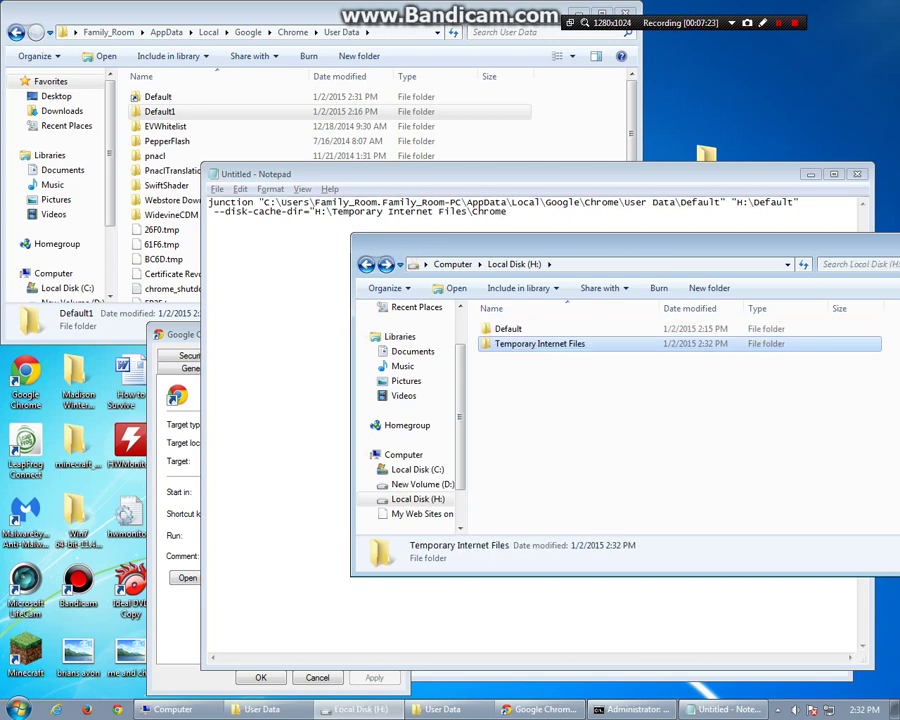
Close the Google Chrome shortcut's properties without changes and close the duplicate User Data folder window
{"action": "left_click", "coordinate": [180, 335]}
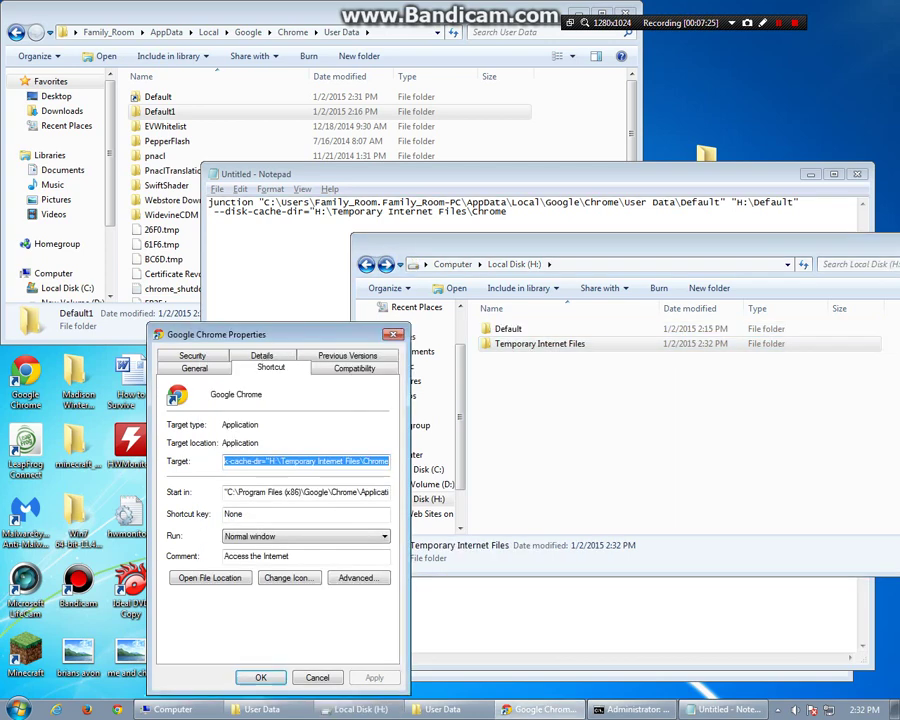
{"action": "key", "text": "Escape"}
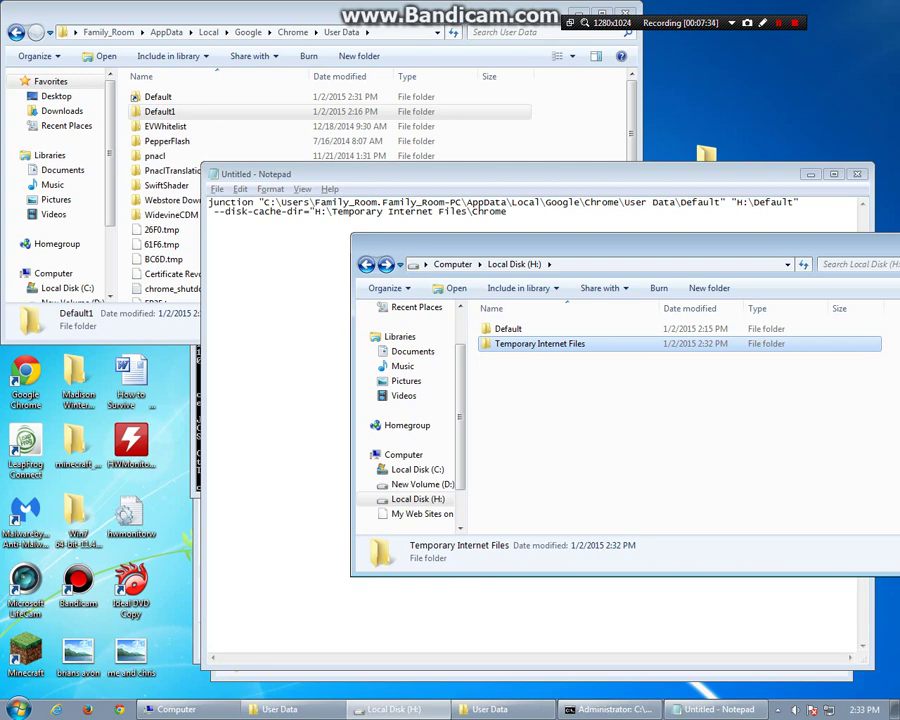
{"action": "left_click", "coordinate": [200, 96]}
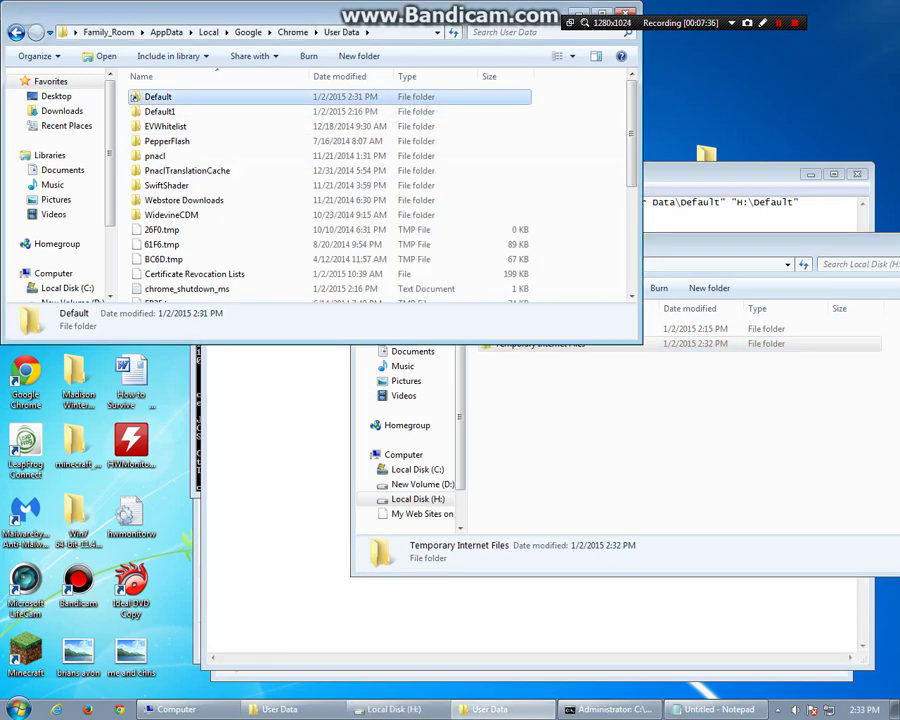
{"action": "left_click", "coordinate": [712, 709]}
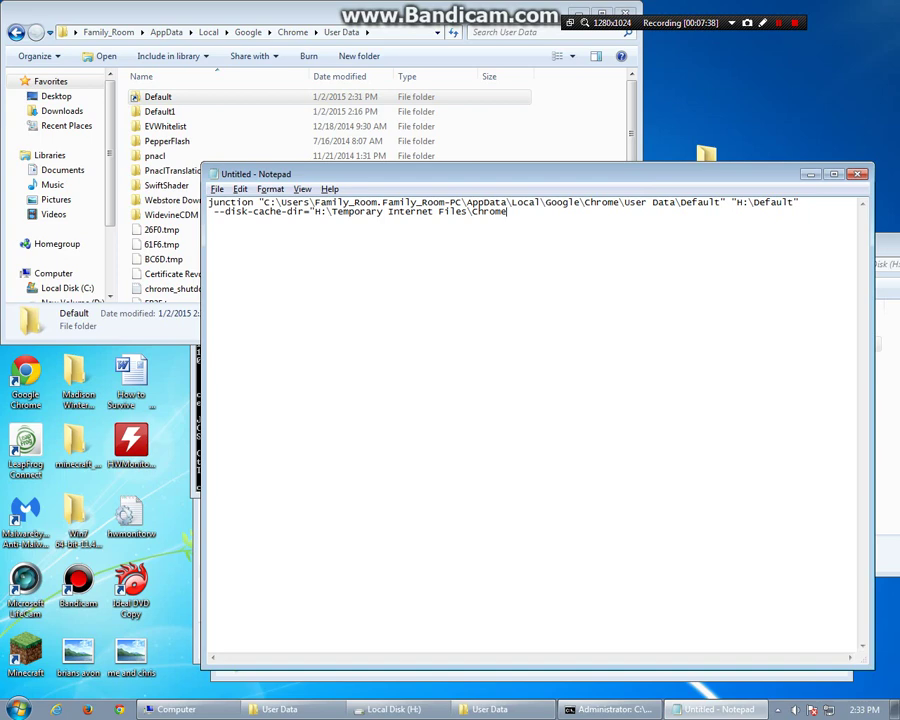
{"action": "left_click", "coordinate": [290, 709]}
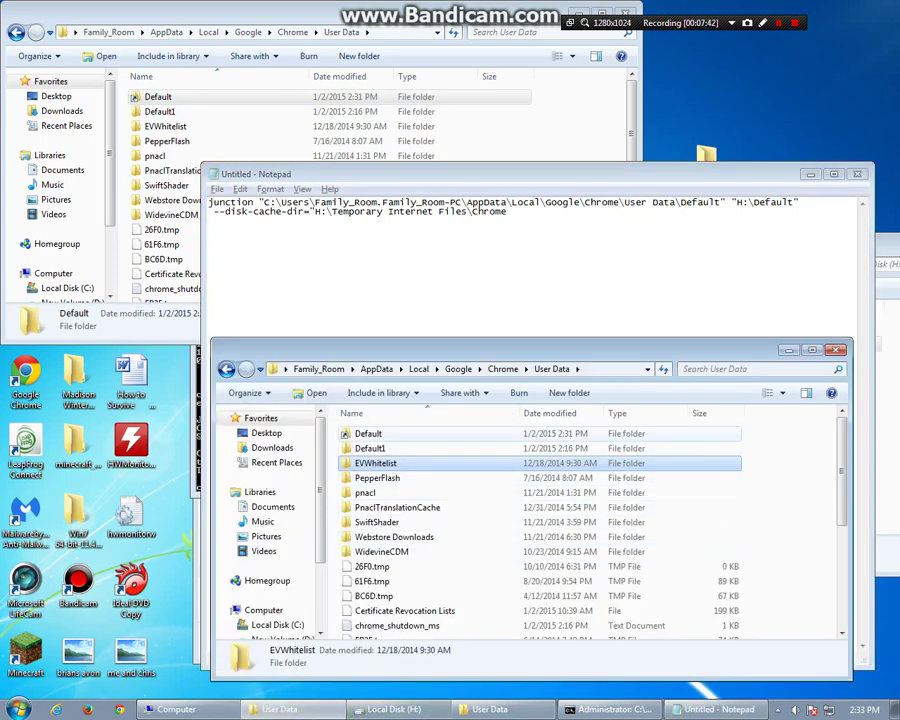
{"action": "left_click", "coordinate": [836, 350]}
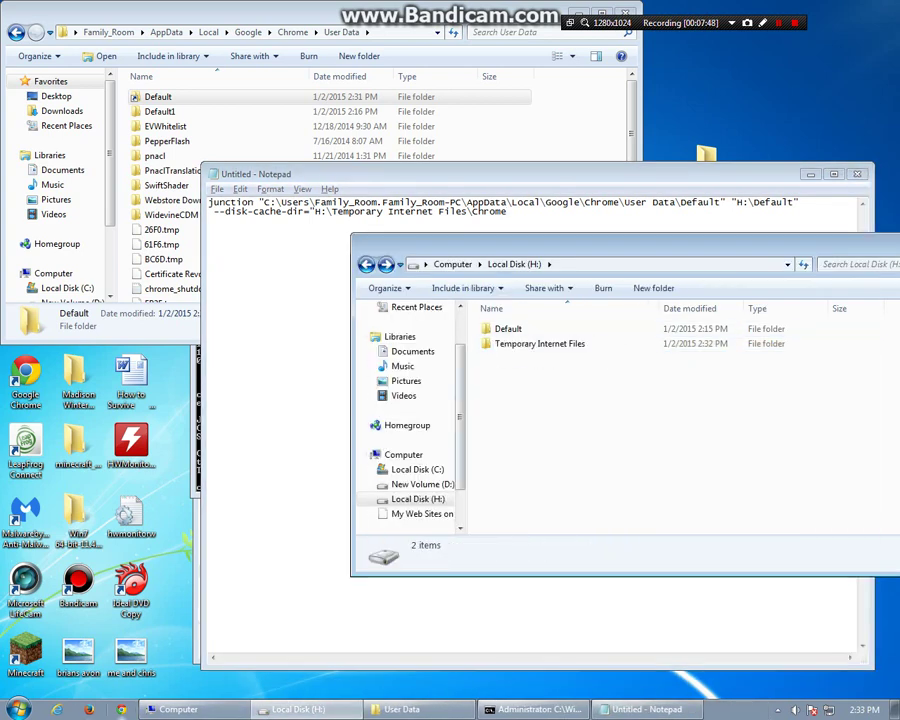
Launch Chrome from its modified shortcut and look through the profile files in the Default folder on Local Disk (H:)
{"action": "left_click", "coordinate": [121, 709]}
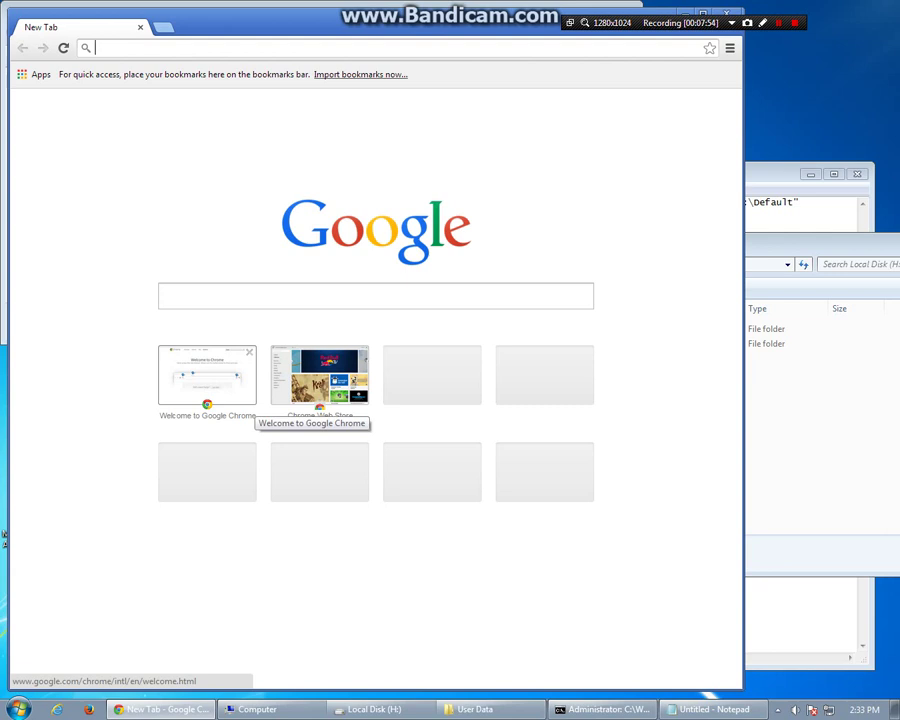
{"action": "left_click", "coordinate": [800, 410]}
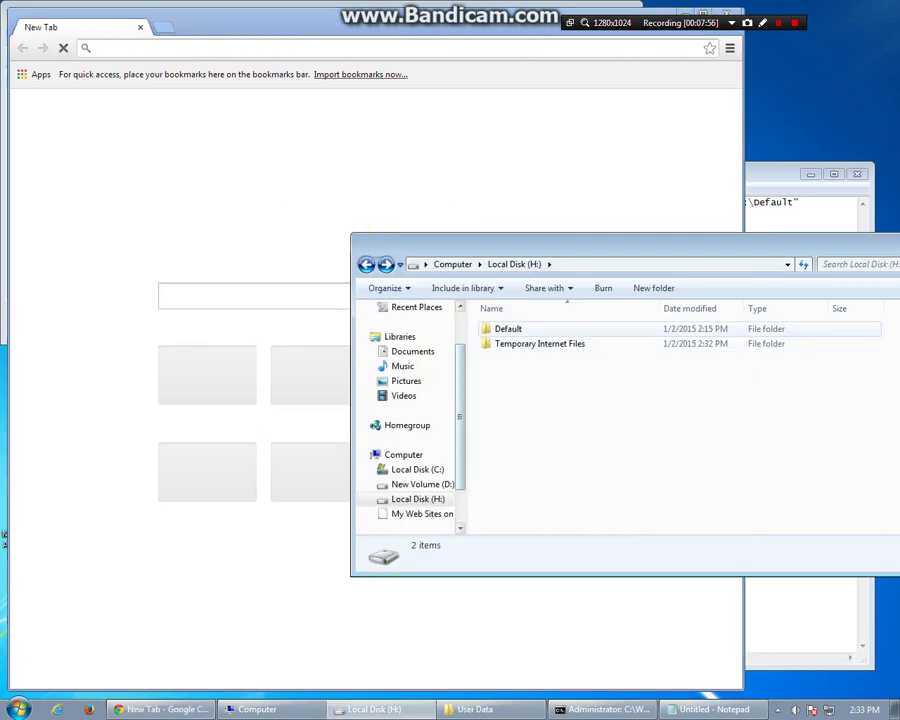
{"action": "double_click", "coordinate": [540, 328]}
{"action": "scroll", "coordinate": [540, 405], "scroll_direction": "down", "scroll_amount": 4}
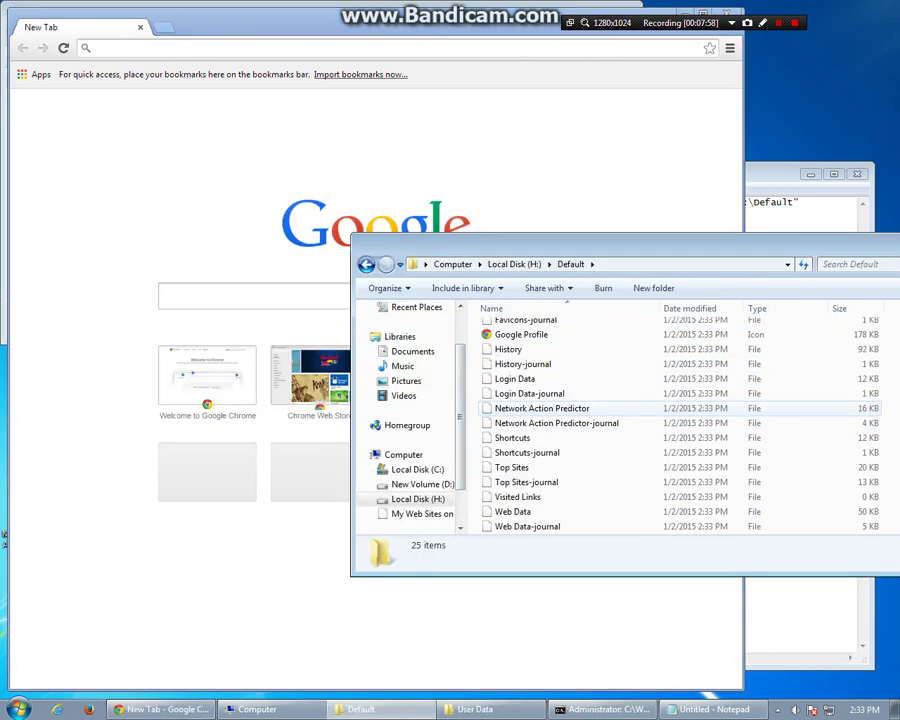
{"action": "scroll", "coordinate": [540, 410], "scroll_direction": "up", "scroll_amount": 4}
{"action": "scroll", "coordinate": [540, 410], "scroll_direction": "down", "scroll_amount": 4}
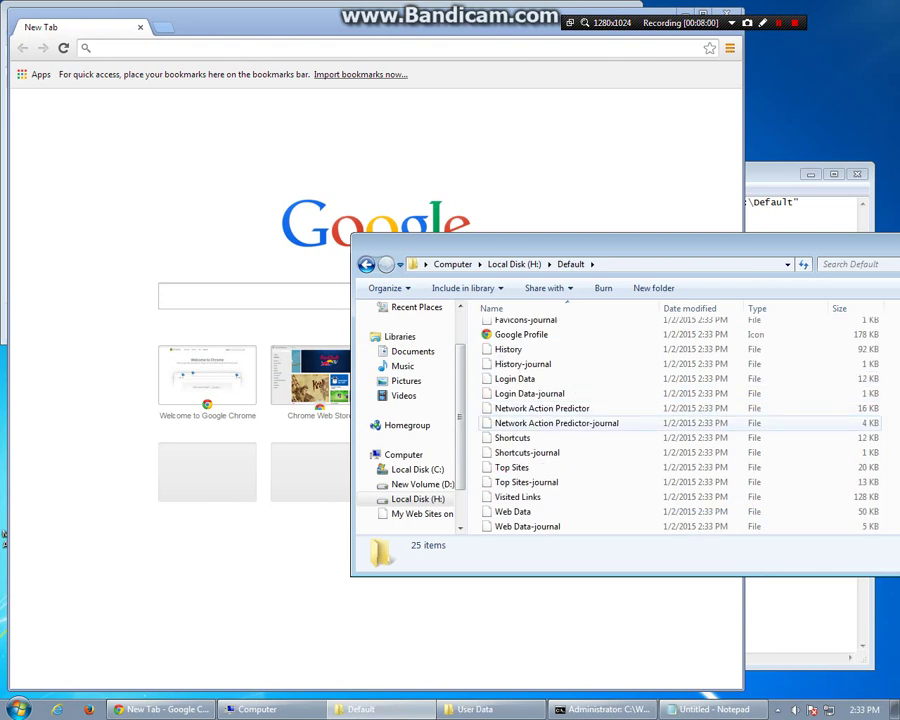
{"action": "scroll", "coordinate": [540, 420], "scroll_direction": "up", "scroll_amount": 4}
Search for youtube in Chrome and open the YouTube site from the results
{"action": "left_click", "coordinate": [4, 538]}
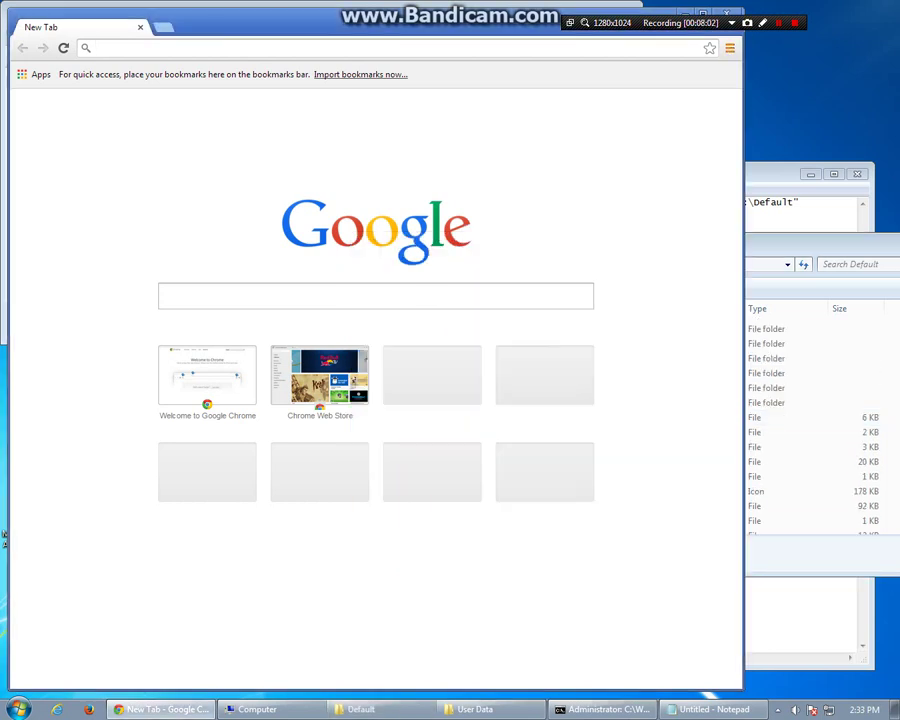
{"action": "type", "text": "youtube"}
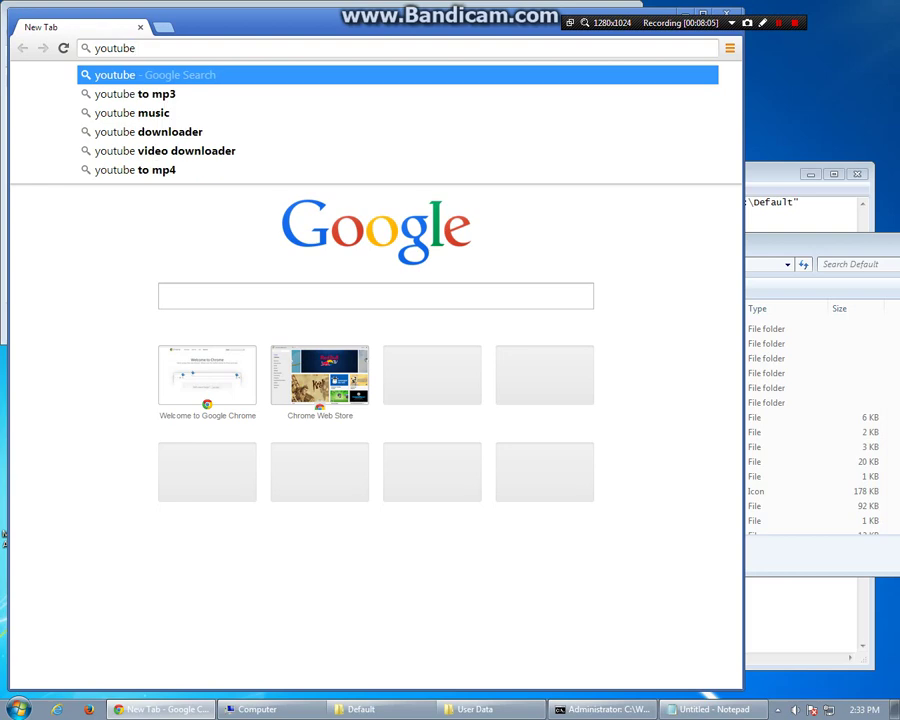
{"action": "key", "text": "Return"}
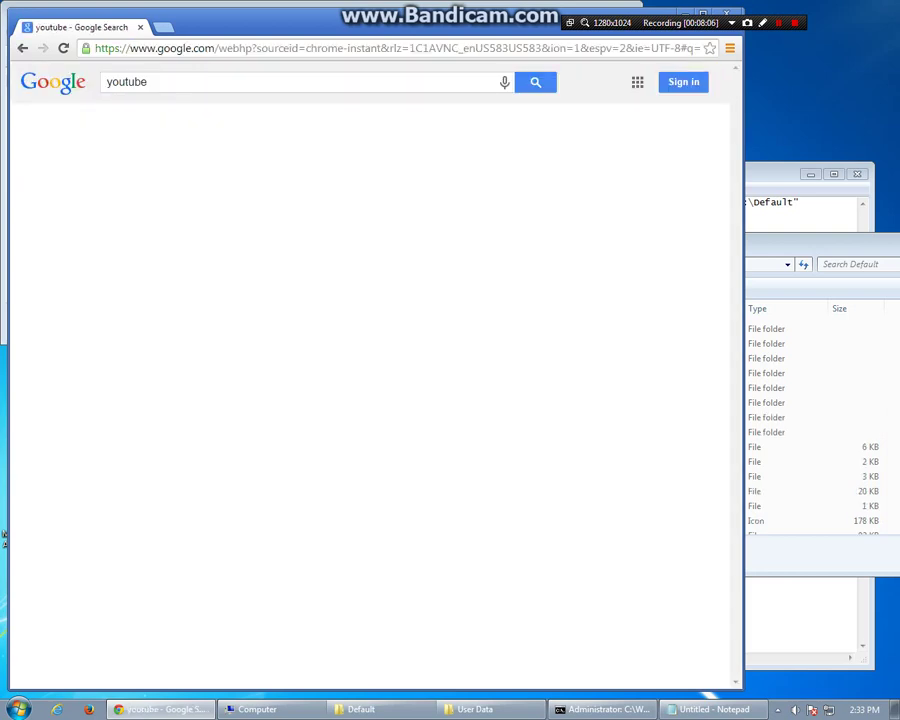
{"action": "left_click", "coordinate": [132, 189]}
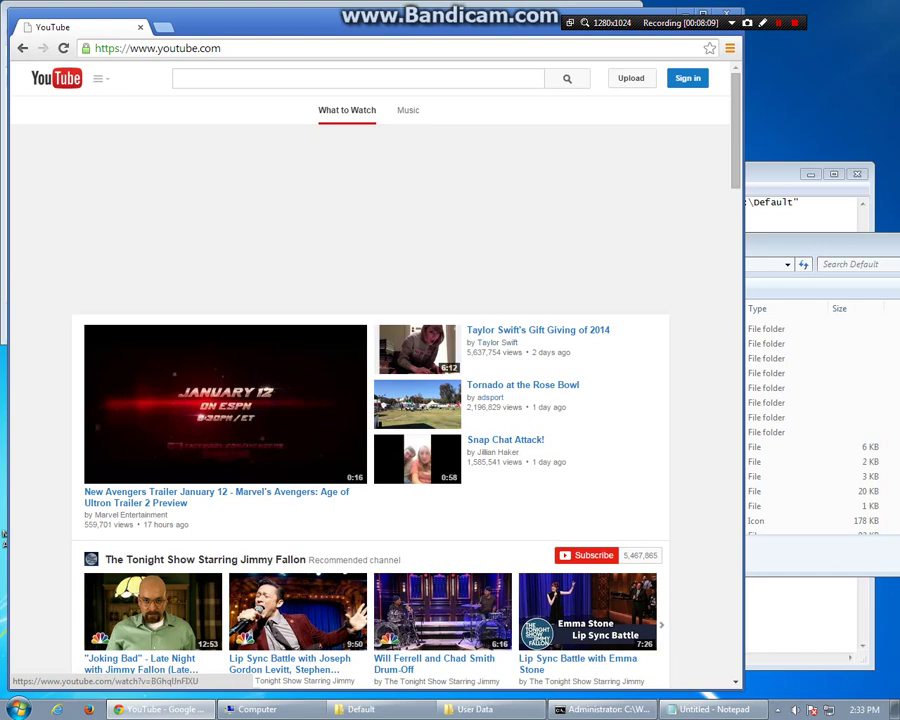
Play five YouTube videos in succession, starting with Will Ferrell and Chad Smith Drum-Off and ending with Jon Stewart on David Letterman - November 13th 2014
{"action": "scroll", "coordinate": [420, 404], "scroll_direction": "down", "scroll_amount": 4}
{"action": "left_click", "coordinate": [430, 345]}
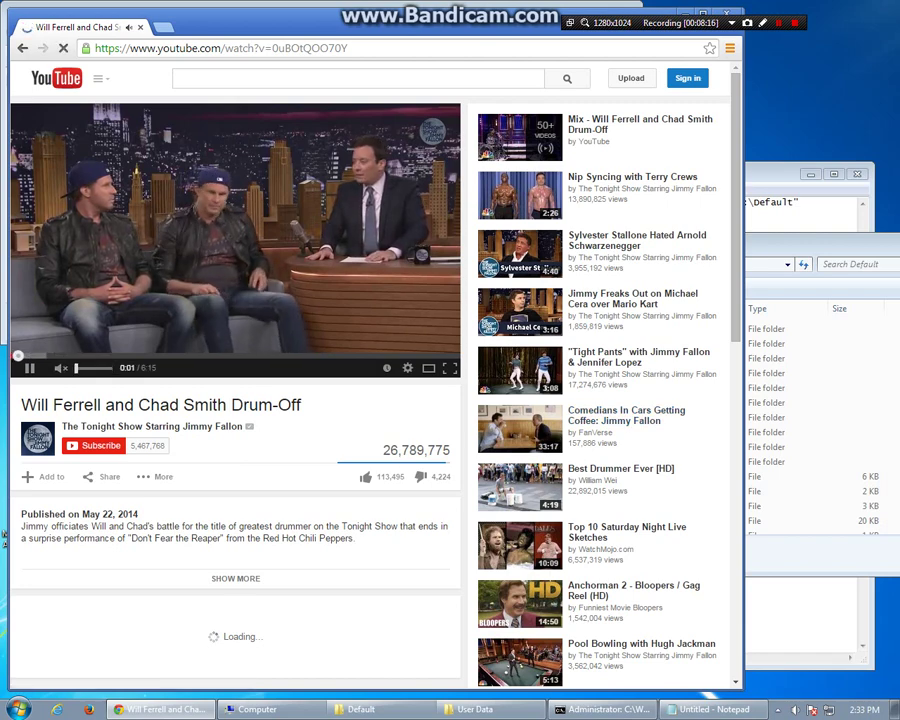
{"action": "key", "text": "Return"}
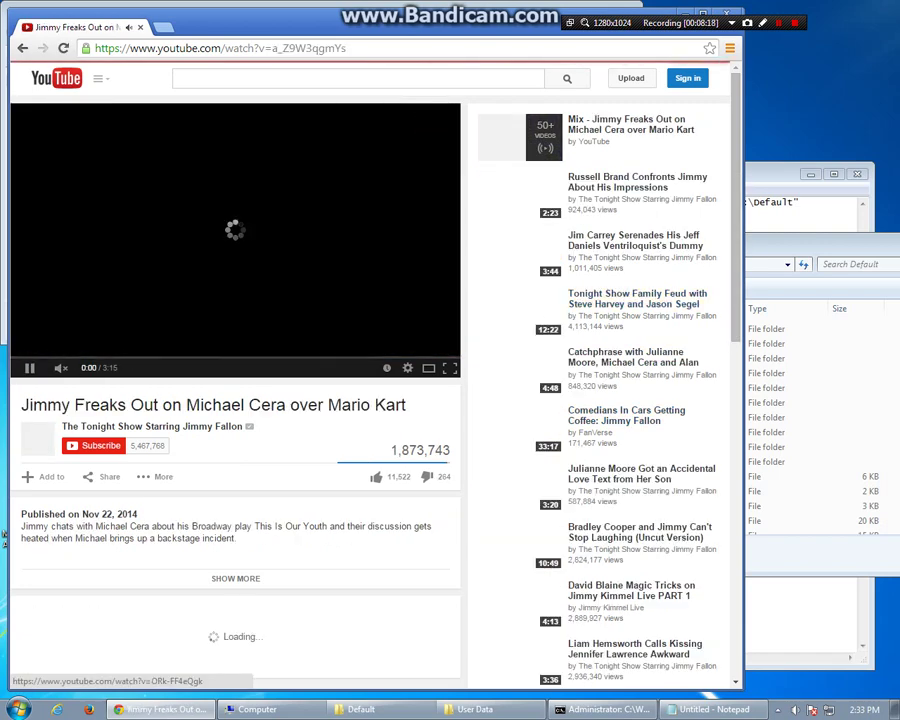
{"action": "left_click", "coordinate": [627, 418]}
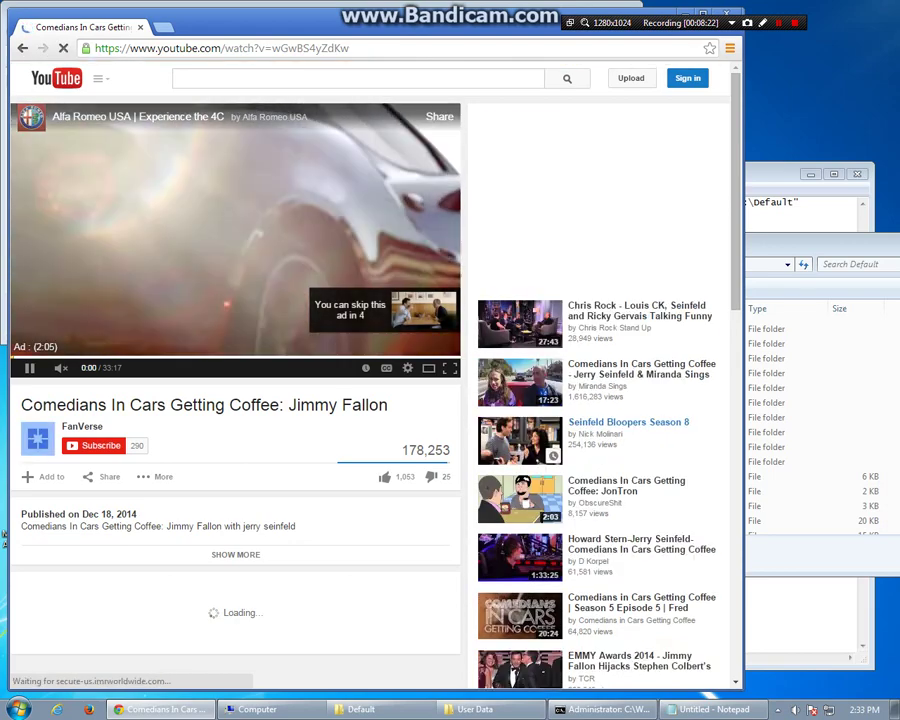
{"action": "scroll", "coordinate": [636, 405], "scroll_direction": "down", "scroll_amount": 4}
{"action": "left_click", "coordinate": [630, 468]}
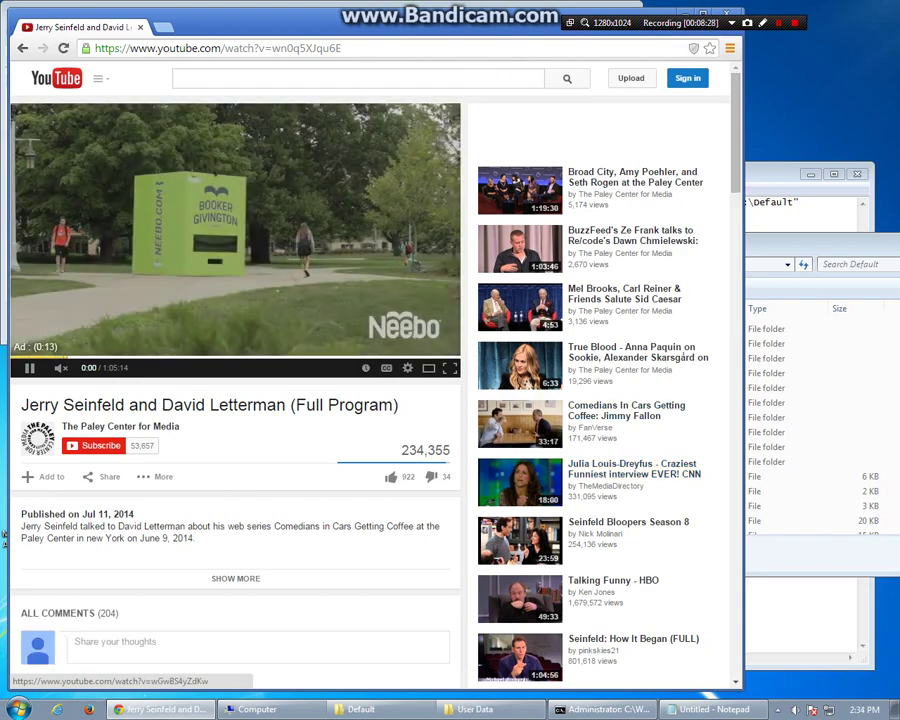
{"action": "scroll", "coordinate": [632, 485], "scroll_direction": "down", "scroll_amount": 4}
{"action": "left_click", "coordinate": [640, 537]}
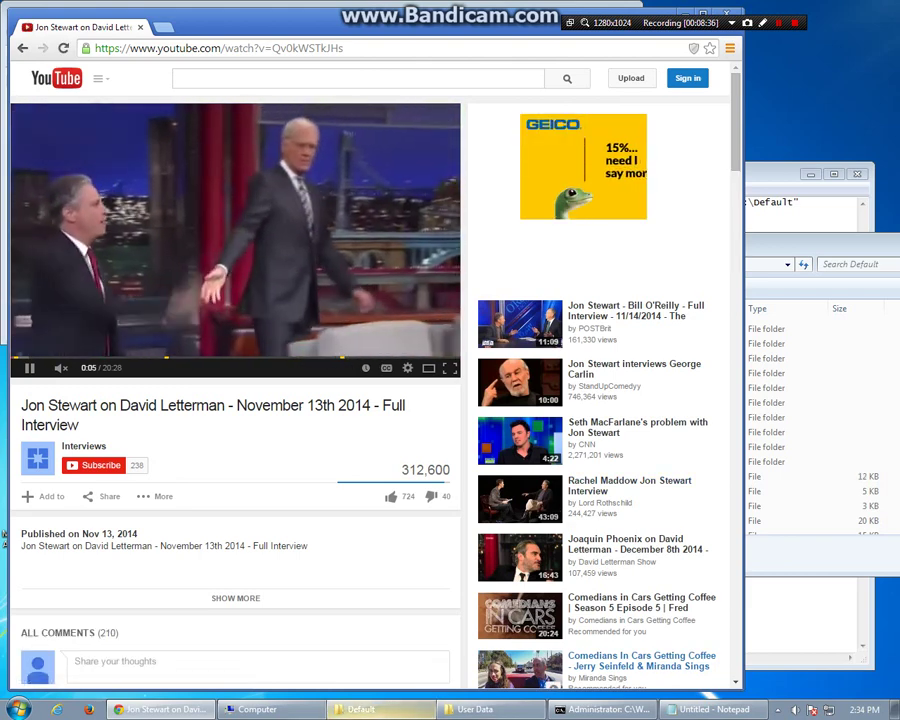
{"action": "mouse_move", "coordinate": [262, 709]}
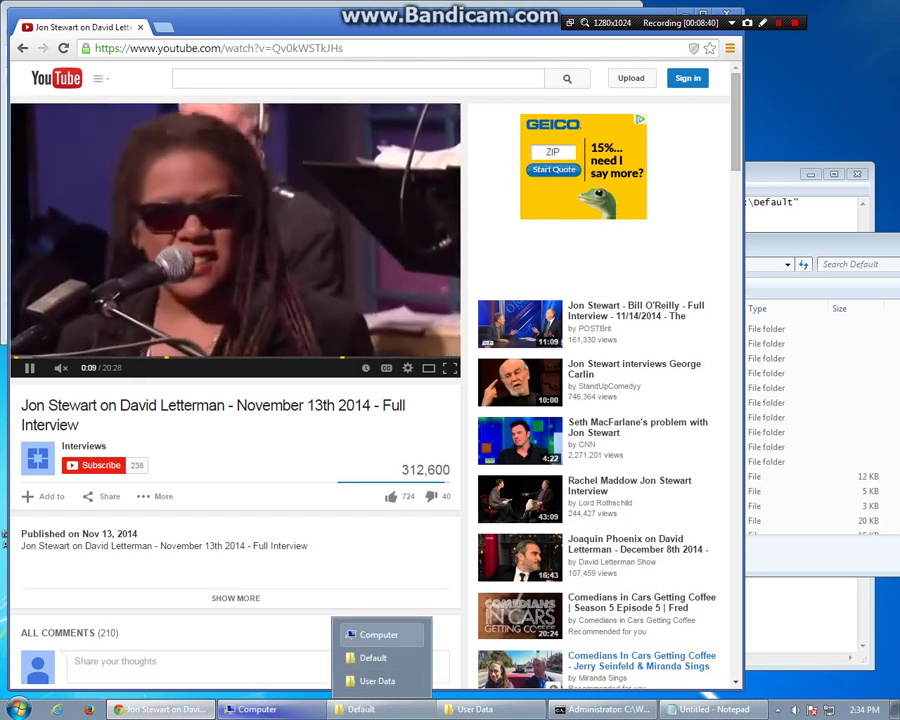
{"action": "mouse_move", "coordinate": [160, 709]}
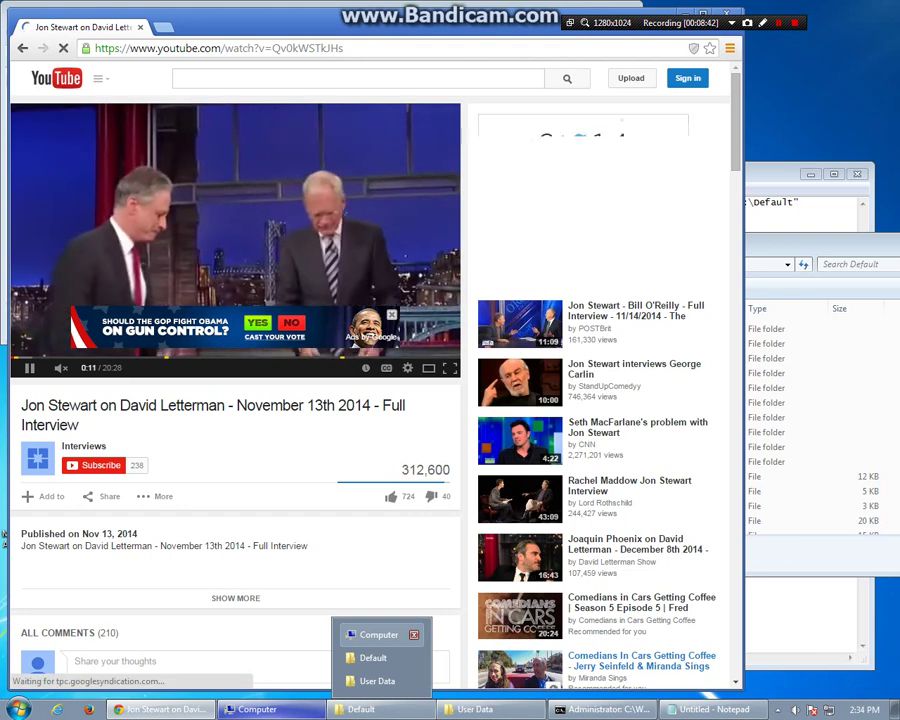